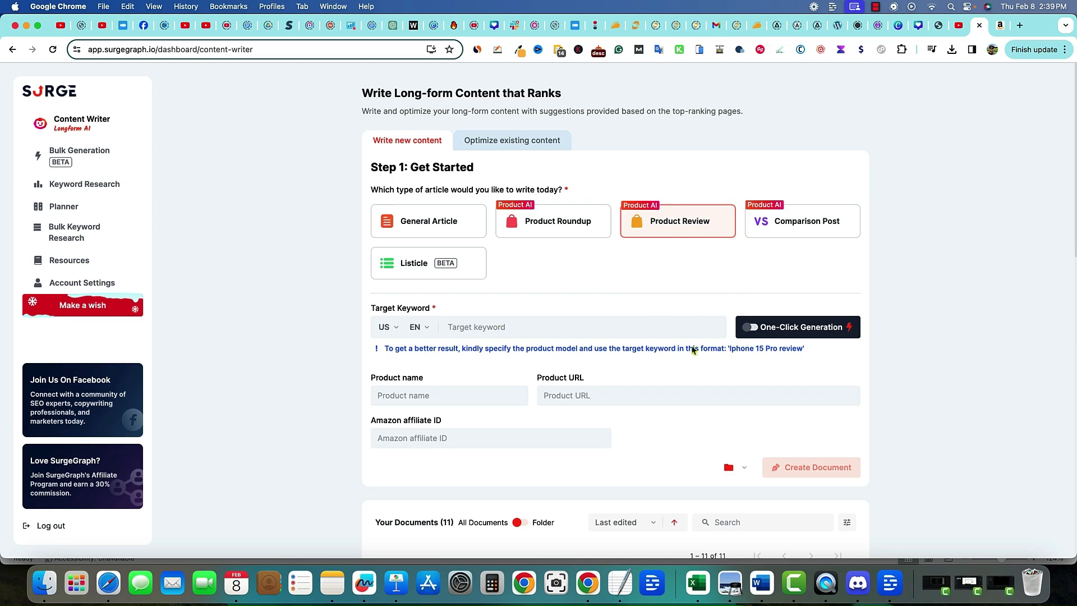
Preview the One-Click Generation settings, leave them off, and bring up the Amazon energy drink listing.
left_click(754, 329)
scroll(753, 329, "down", 6)
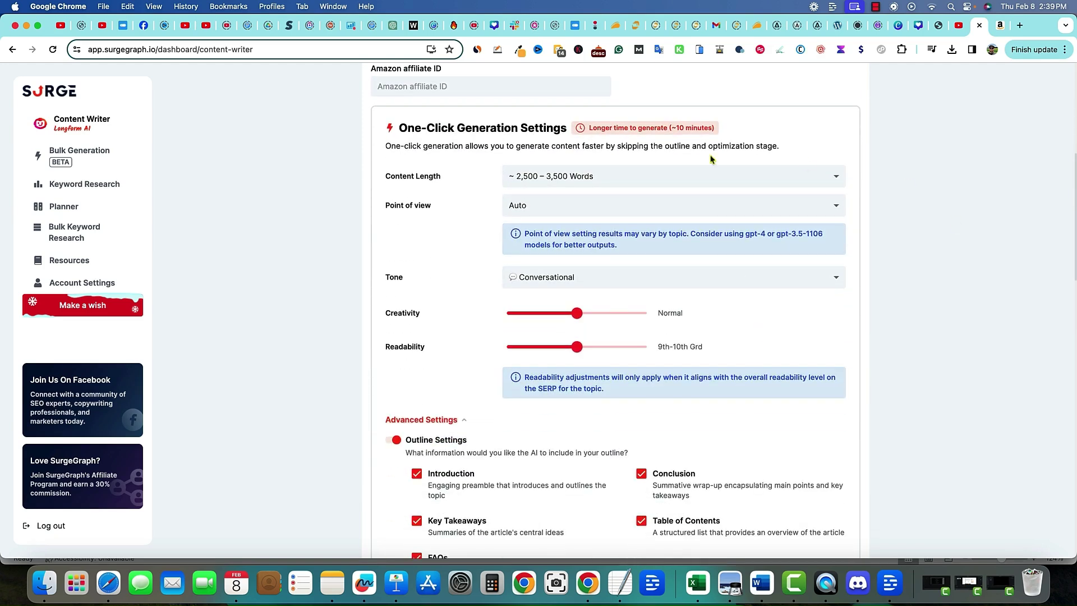
scroll(724, 326, "up", 6)
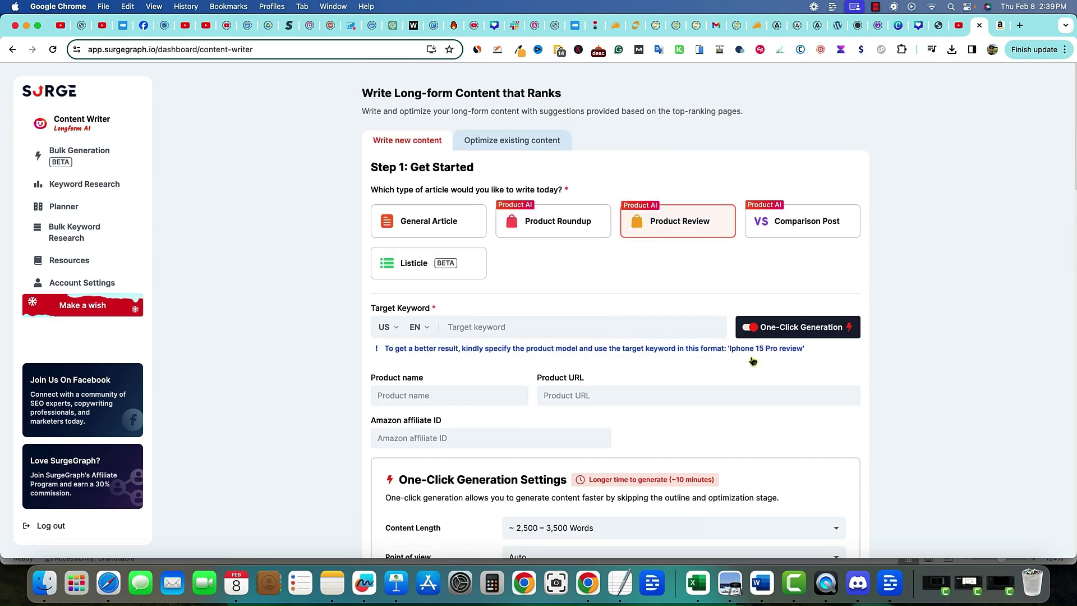
left_click(751, 328)
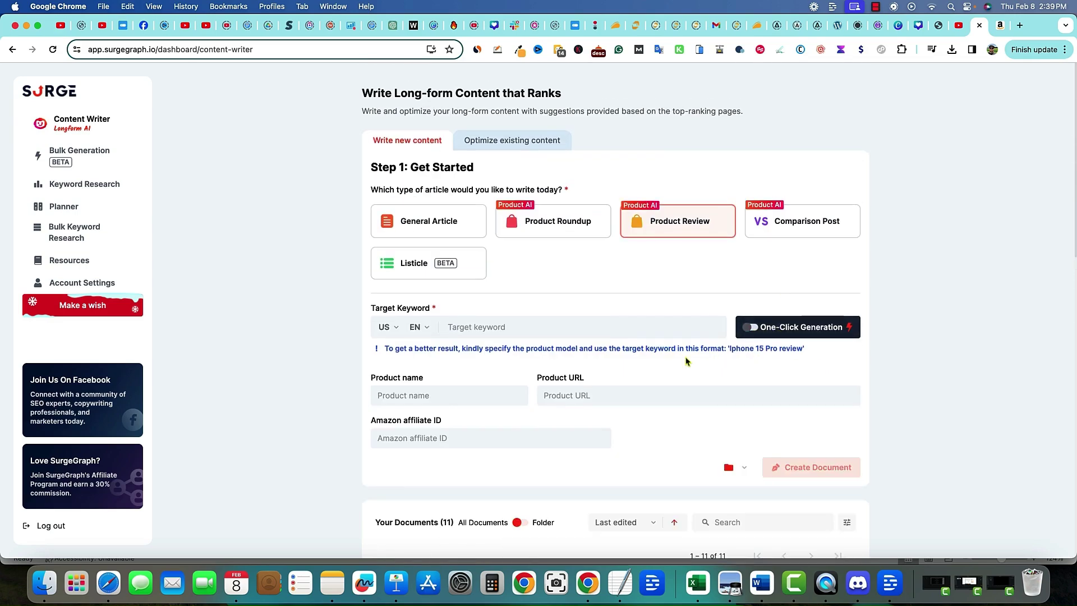
scroll(630, 380, "down", 10)
scroll(630, 380, "up", 10)
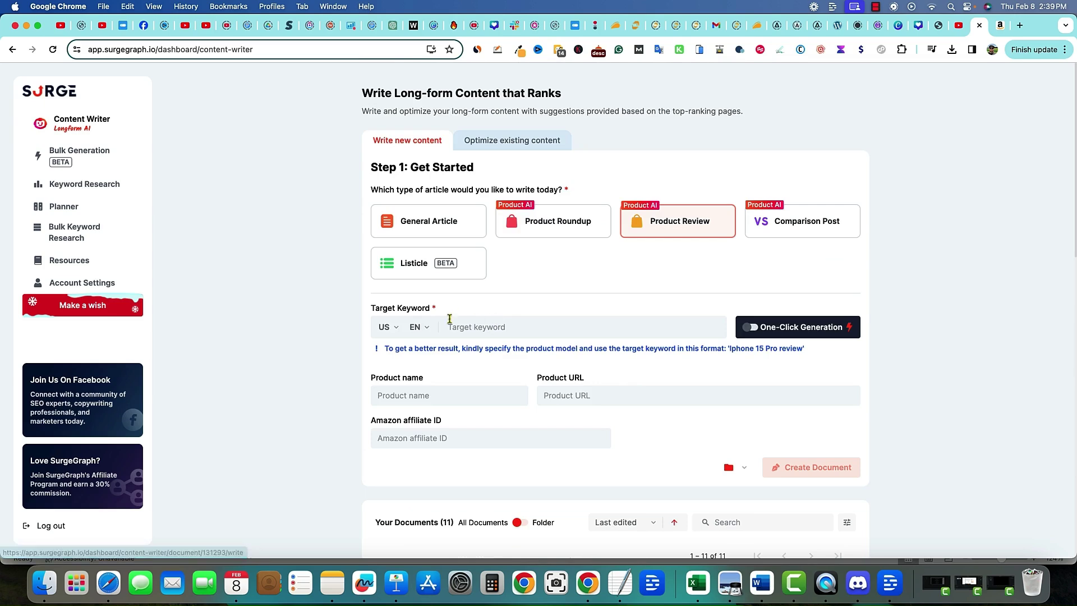
left_click(998, 26)
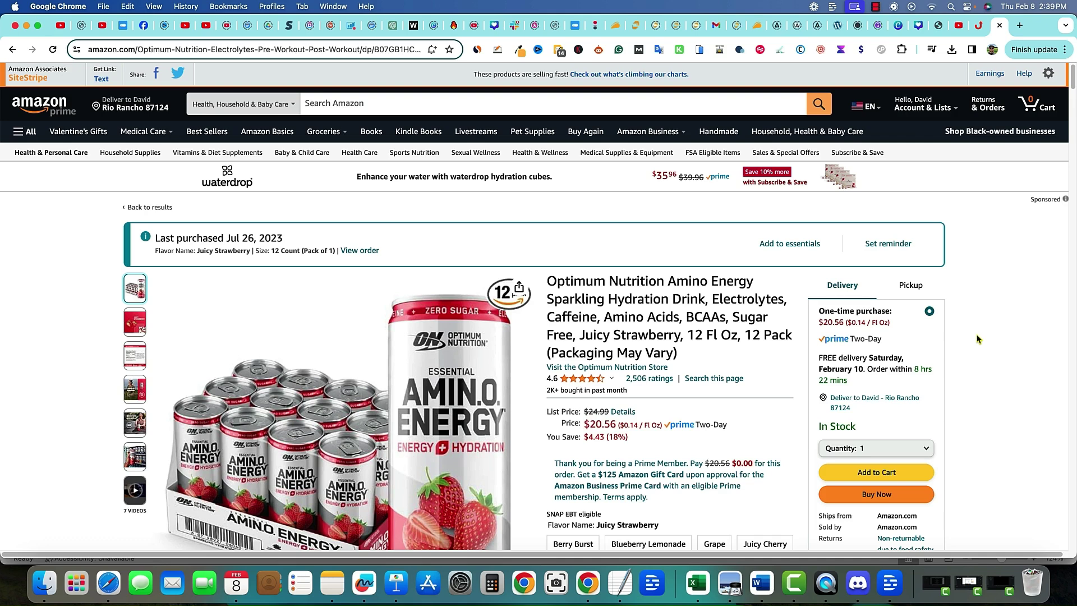
Paste the Amazon listing link into Product URL, then select the title through 'Sparkling Hydration Drink'.
left_click(270, 52)
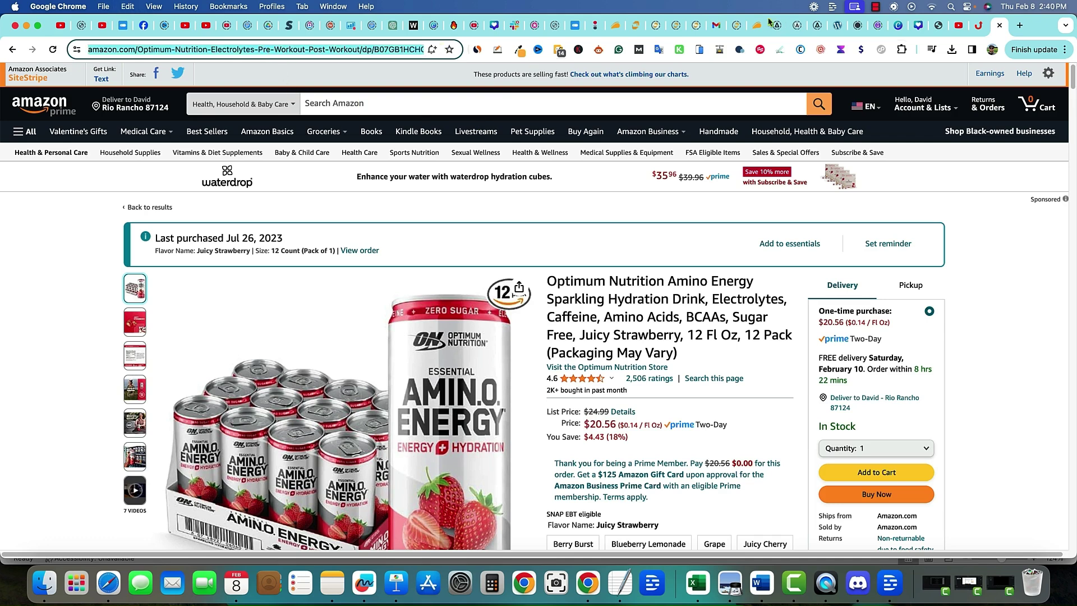
left_click(978, 27)
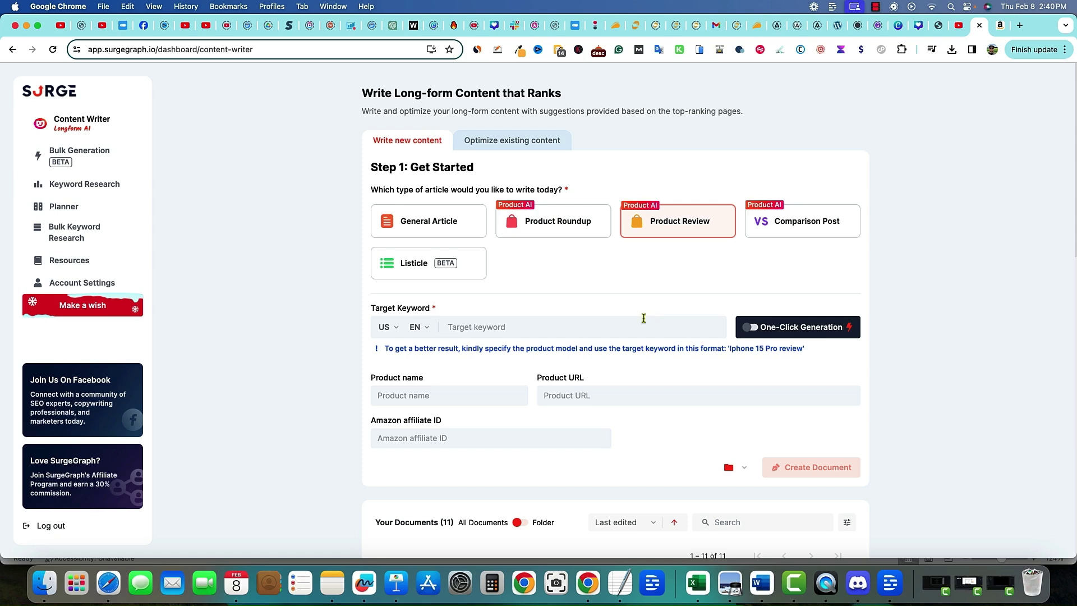
left_click(586, 396)
key("super+v")
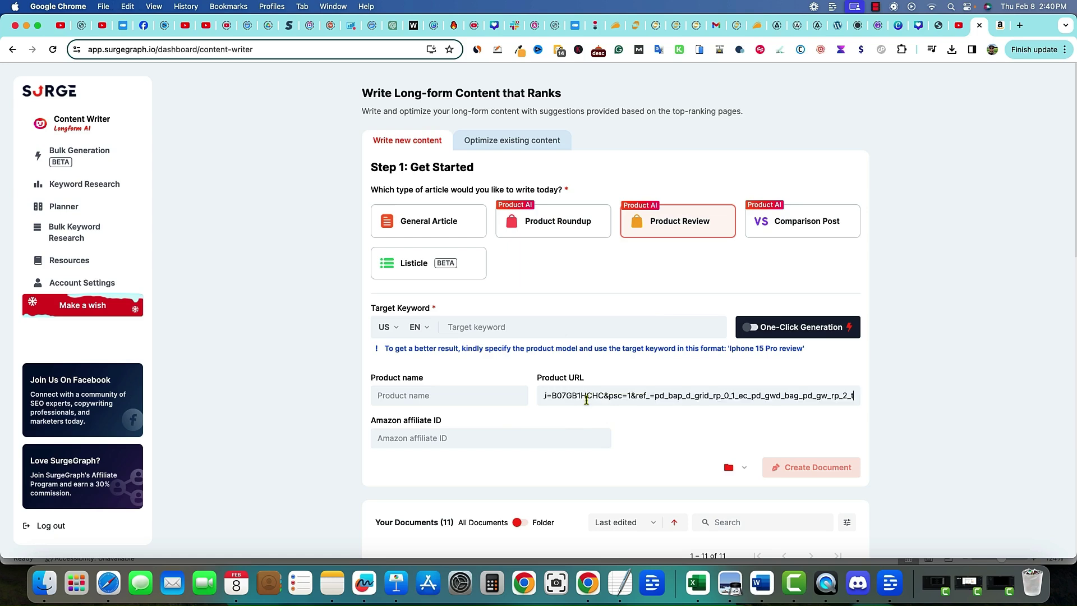
left_click(1000, 26)
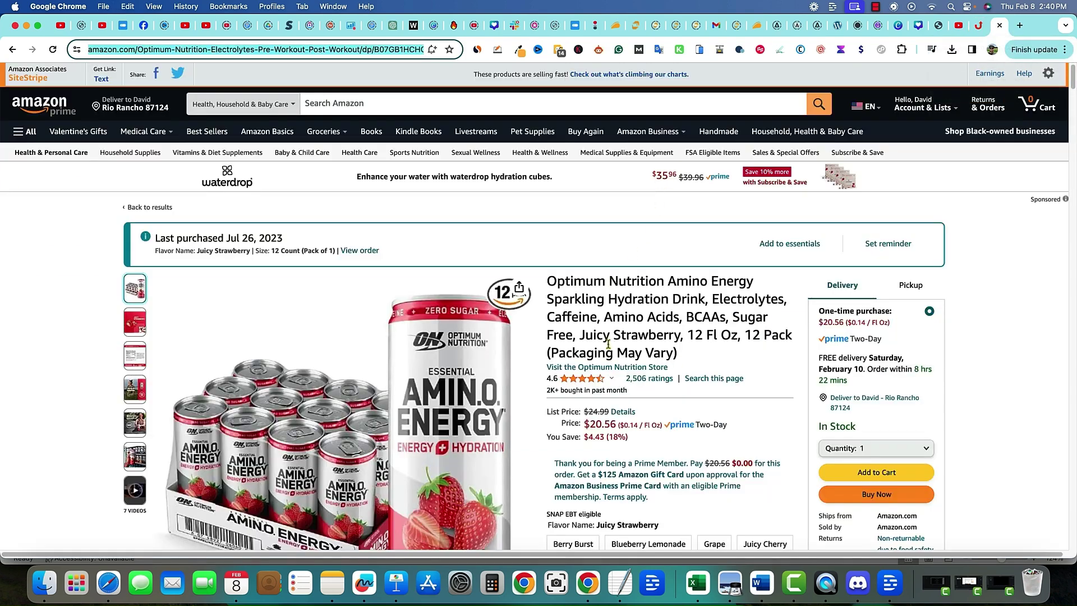
left_click_drag(547, 277, 706, 295)
key("super+c")
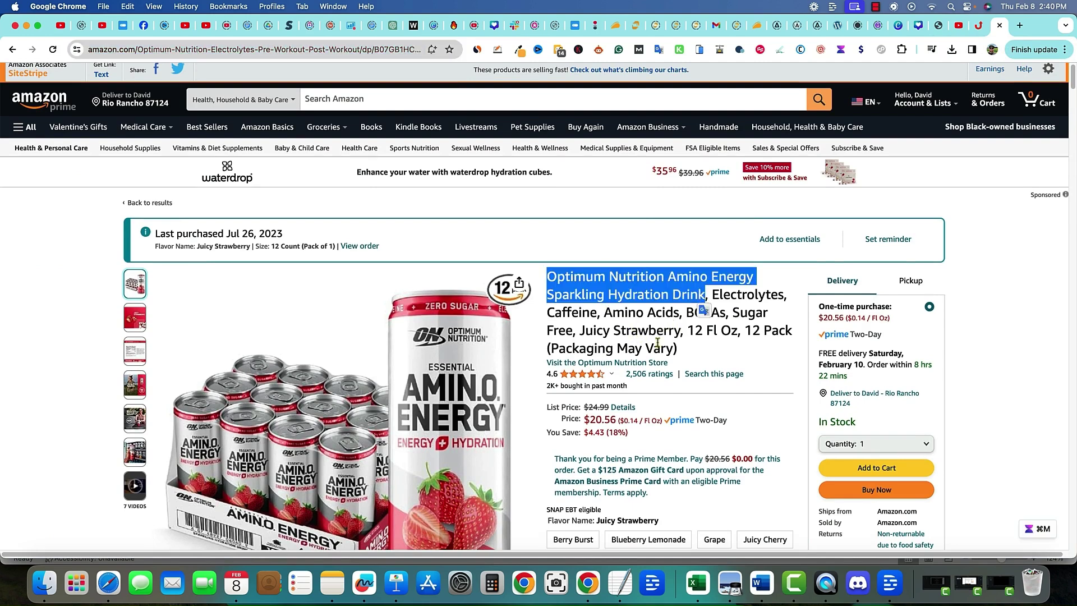
Set Target Keyword to the product title plus 'Juicy Strawberry', spelling-corrected, and select it.
left_click(977, 33)
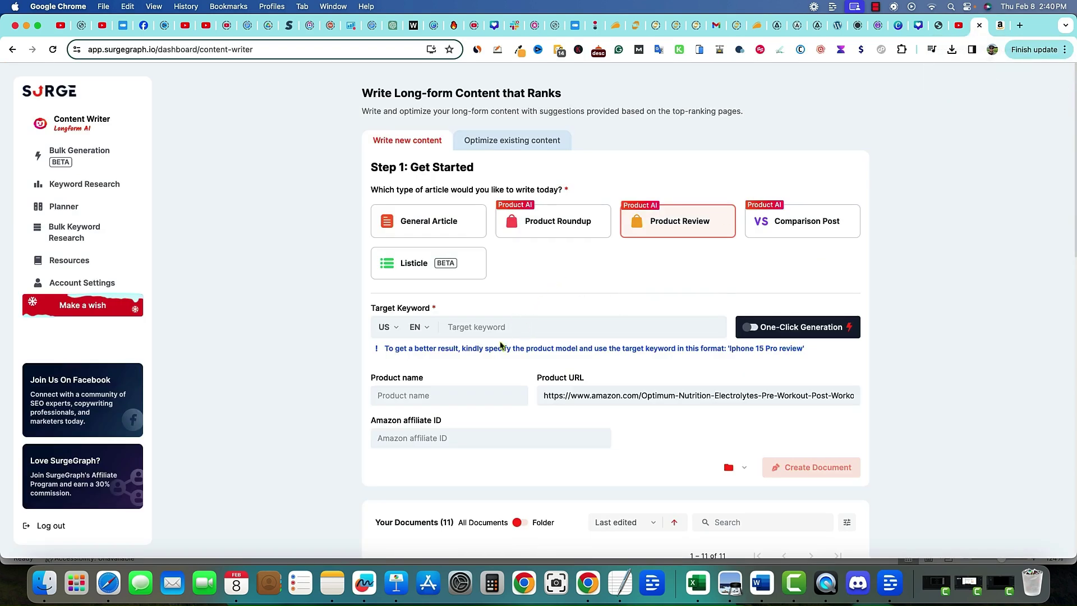
key("super+v")
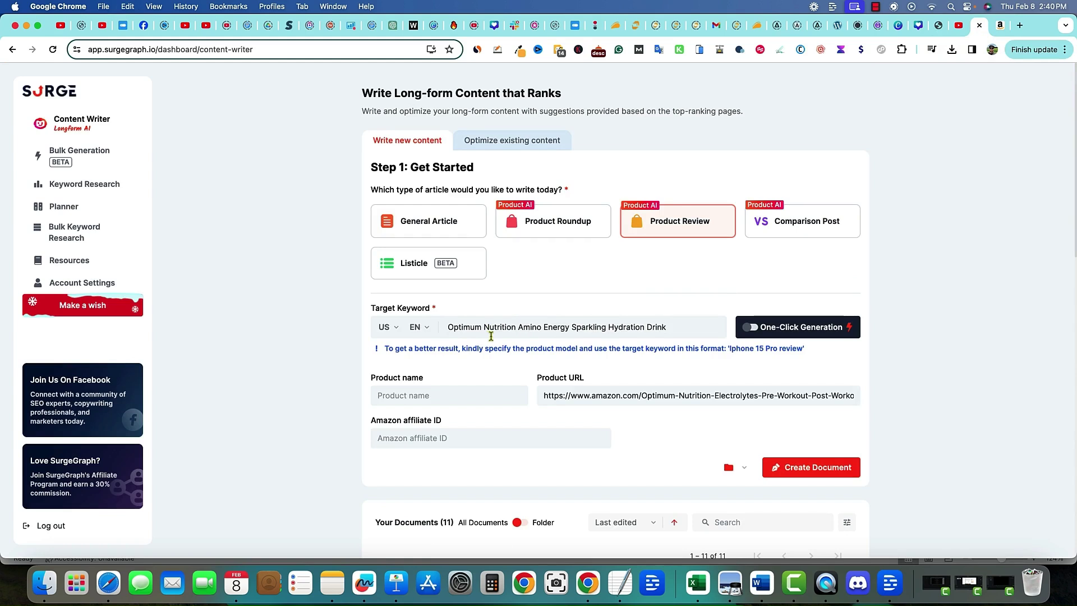
type("Juciey Strawberry")
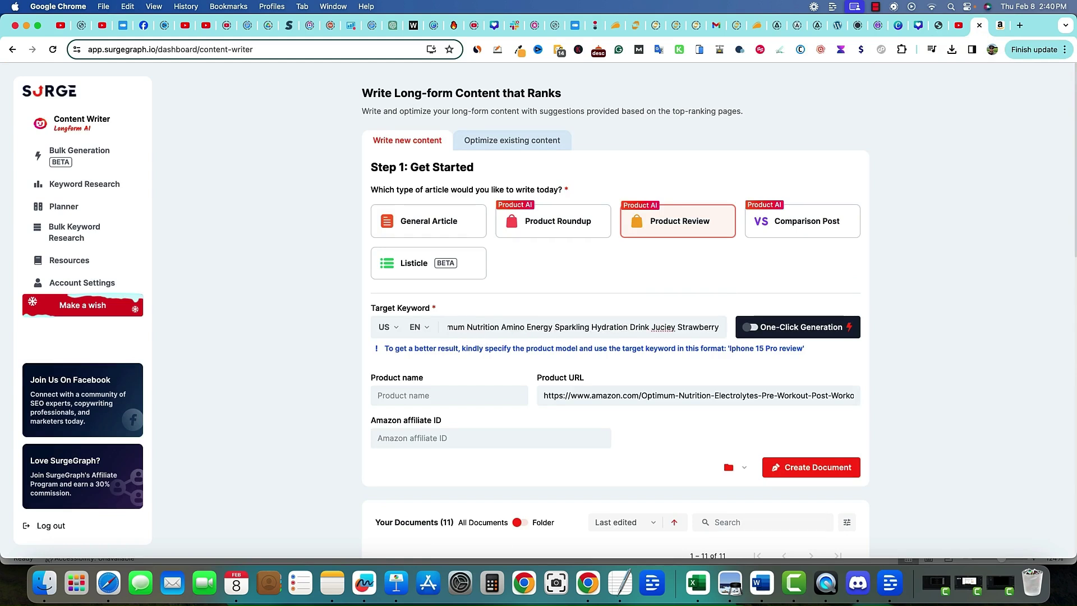
right_click(661, 330)
left_click(683, 237)
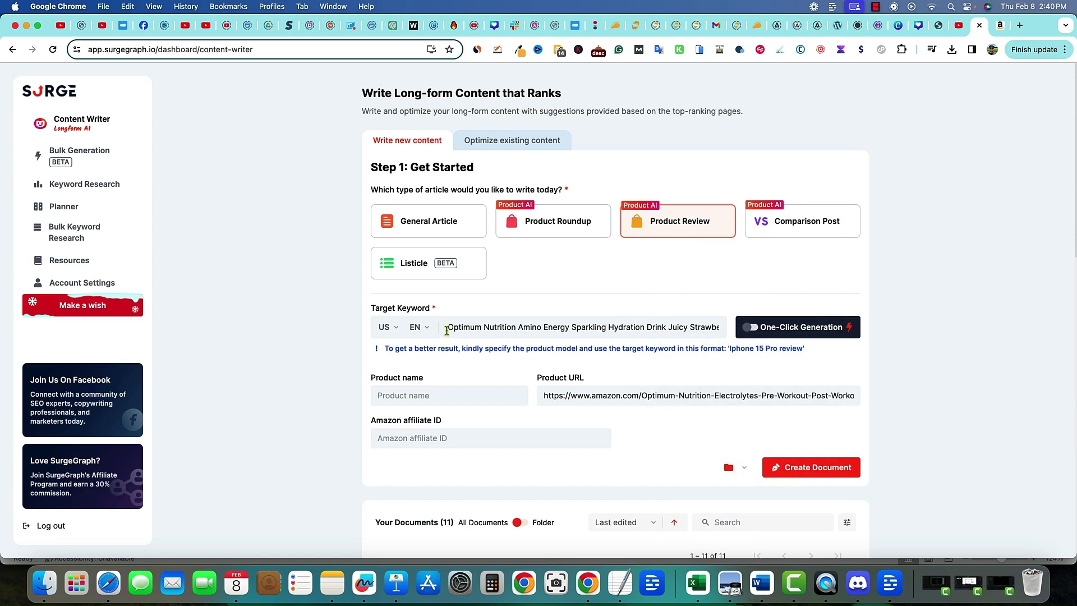
left_click_drag(447, 330, 720, 328)
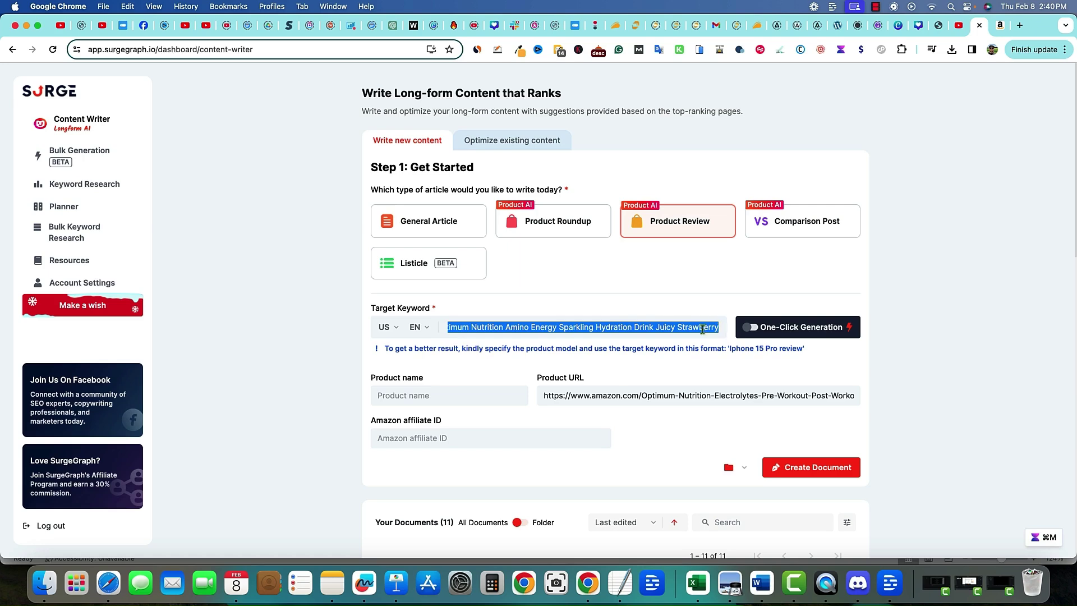
Analyze the copied target keyword in SE Ranking's Keyword Research.
key("super+c")
key("super+grave")
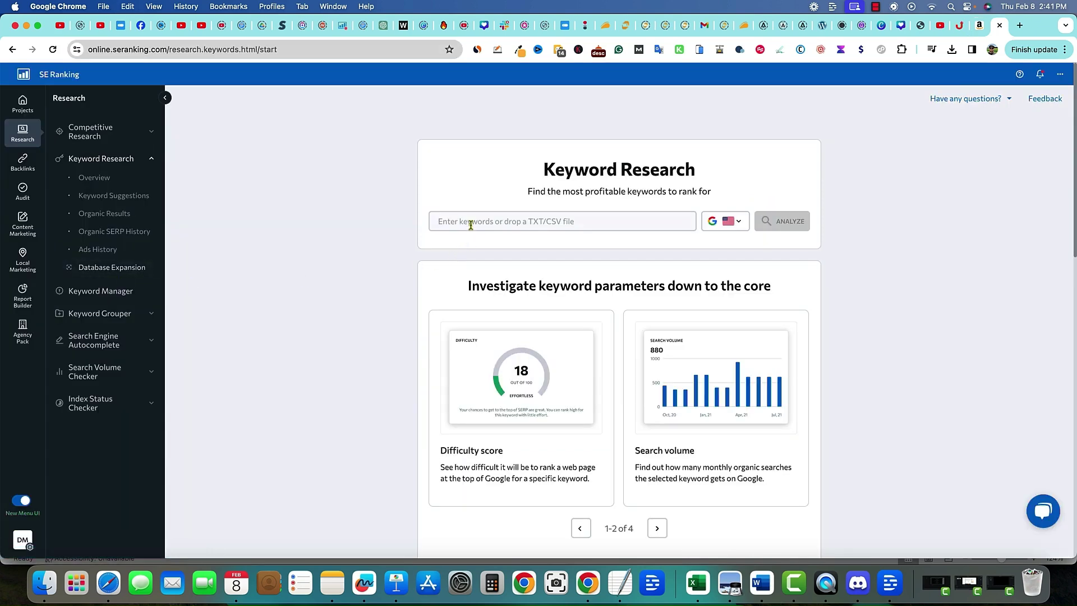
left_click(449, 221)
key("super+v")
left_click(785, 222)
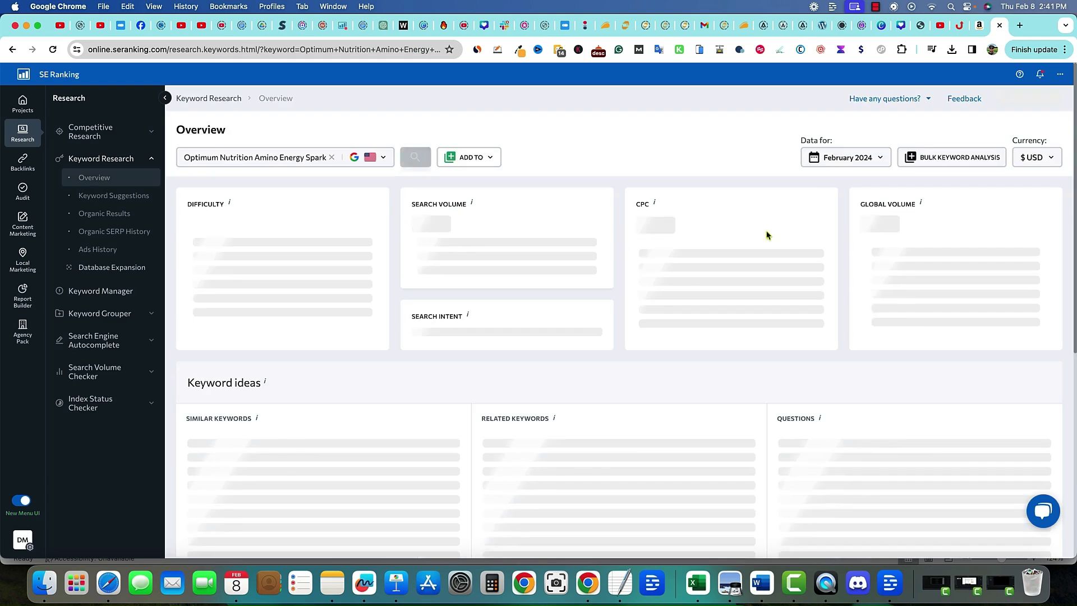
scroll(348, 334, "down", 3)
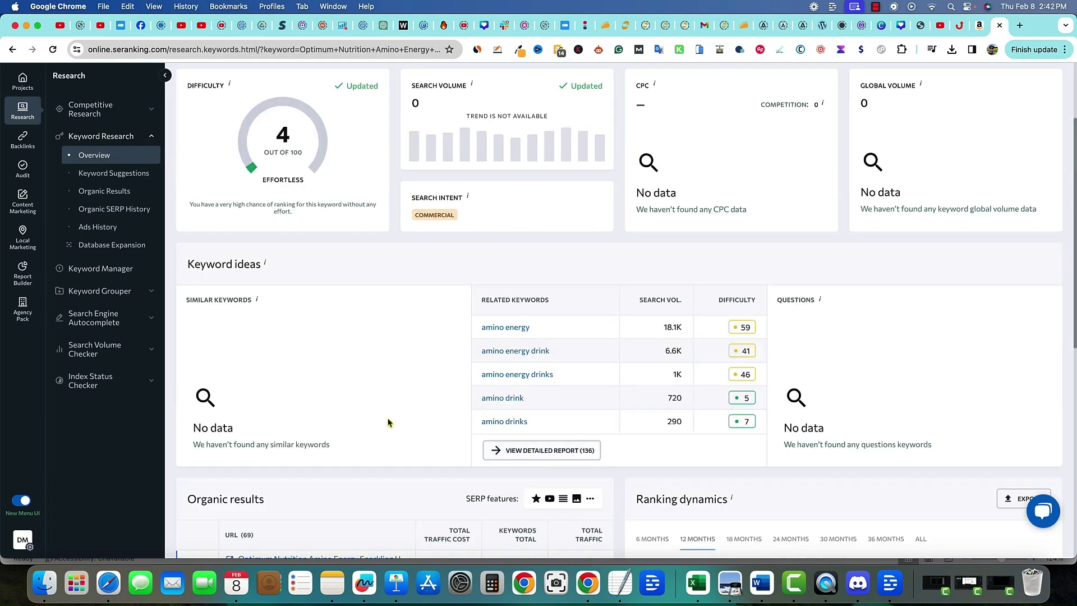
Browse the 136 related keywords in the detailed Keyword Suggestions report, then return to SurgeGraph.
left_click(549, 455)
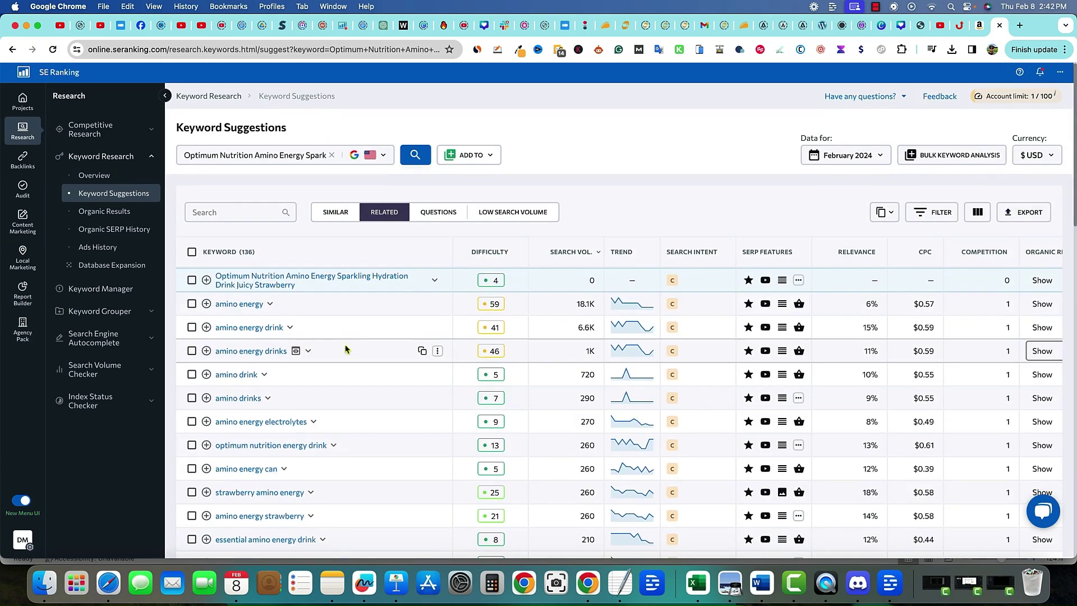
scroll(384, 337, "down", 2)
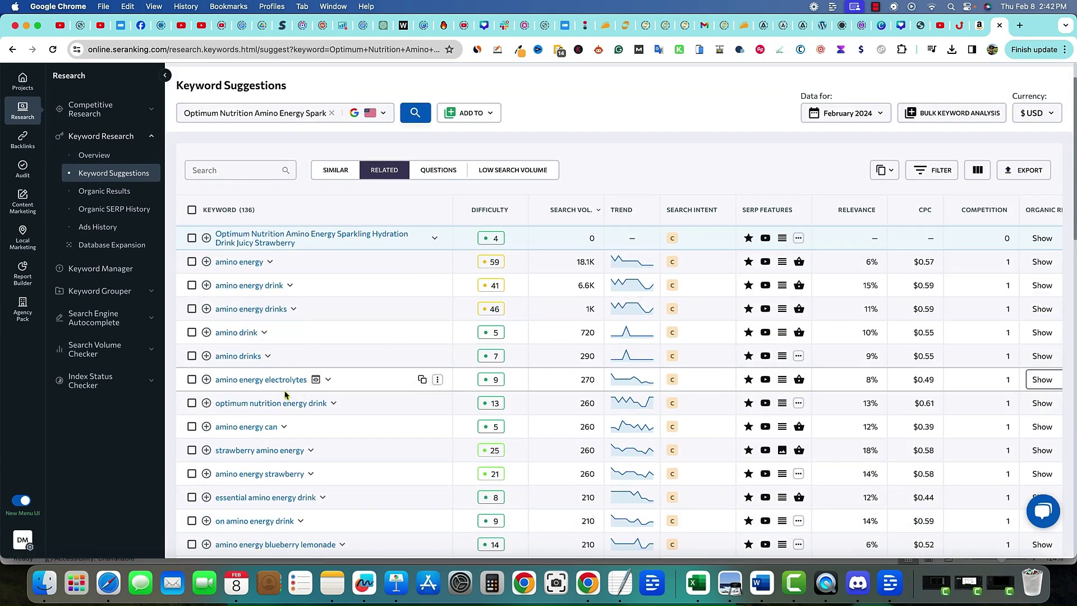
scroll(280, 387, "down", 5)
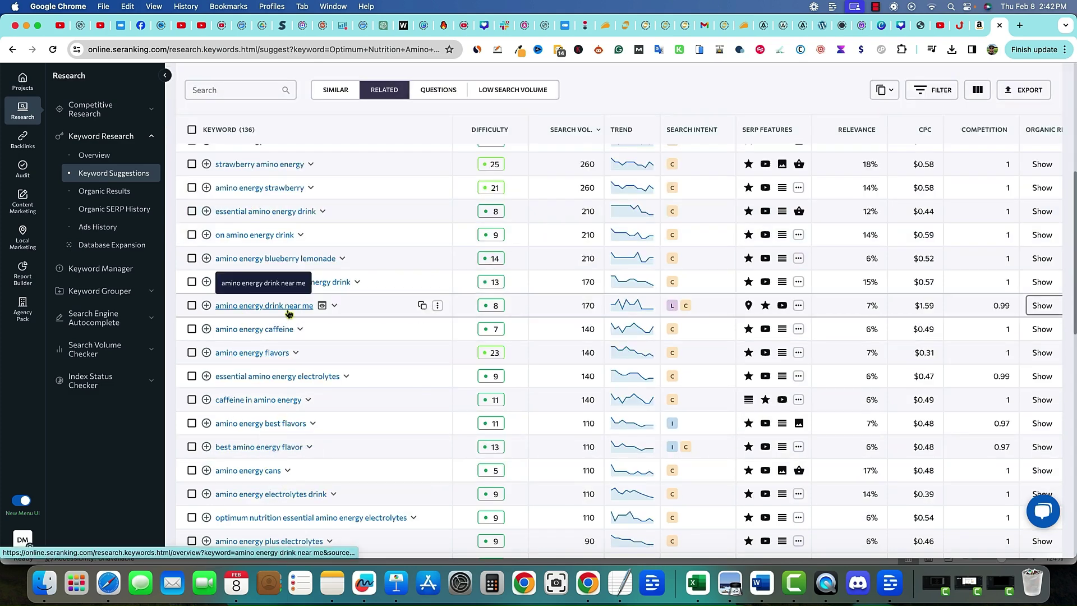
scroll(270, 522, "down", 1)
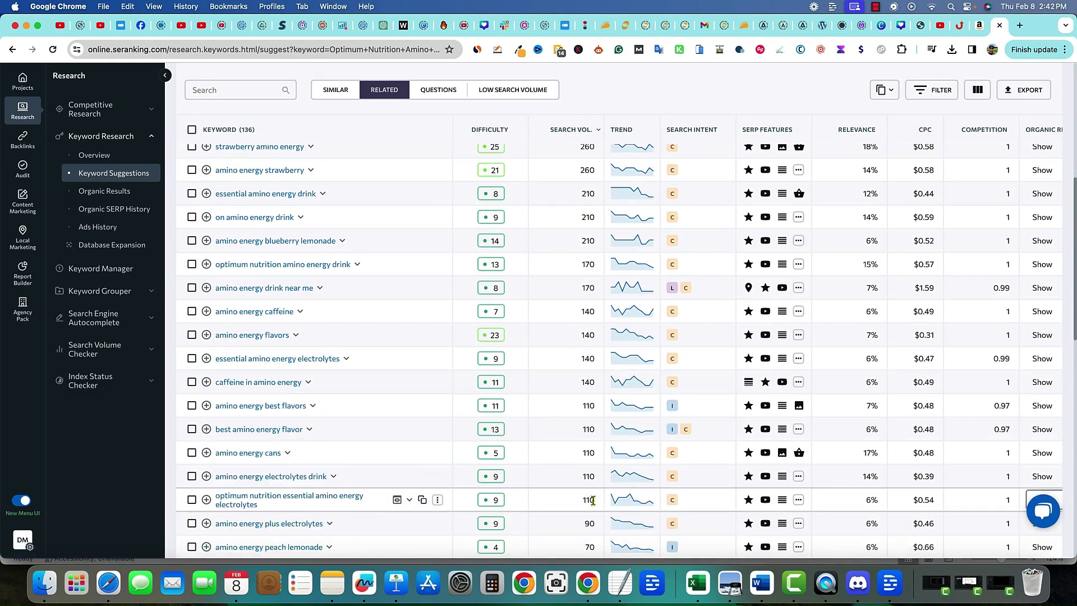
scroll(561, 494, "down", 10)
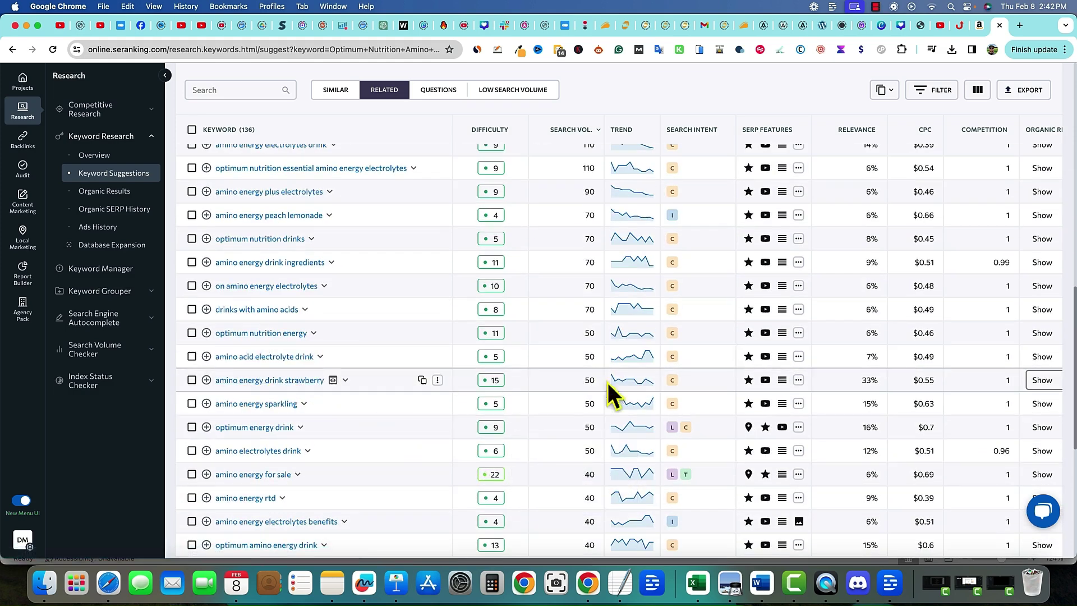
scroll(565, 424, "up", 15)
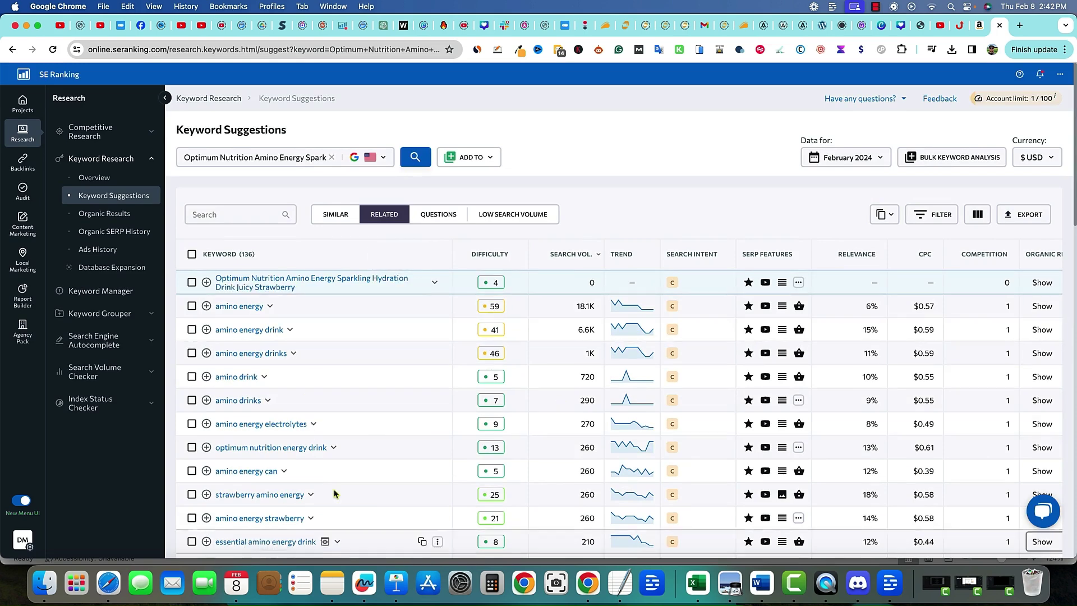
left_click(960, 27)
left_click(690, 328)
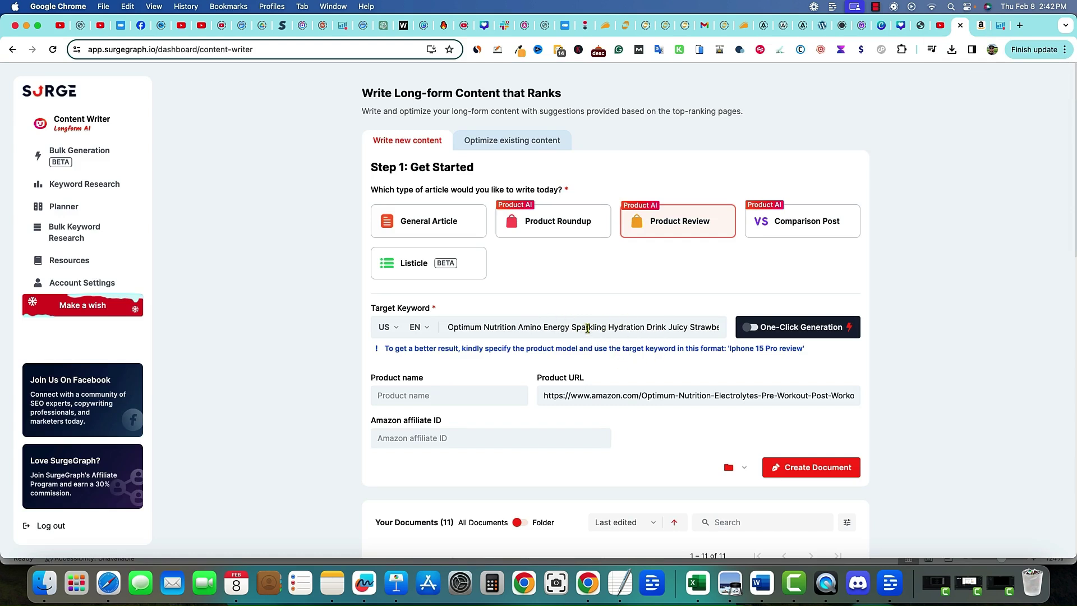
Append 'Review' to the end of the target keyword.
left_click_drag(576, 331, 448, 328)
left_click(697, 328)
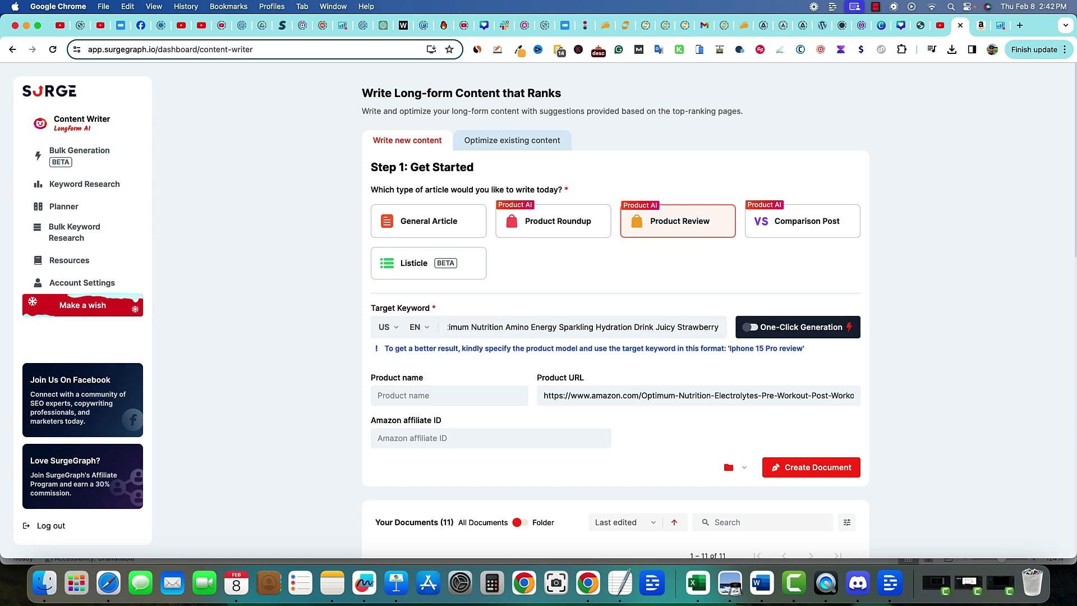
type("Review")
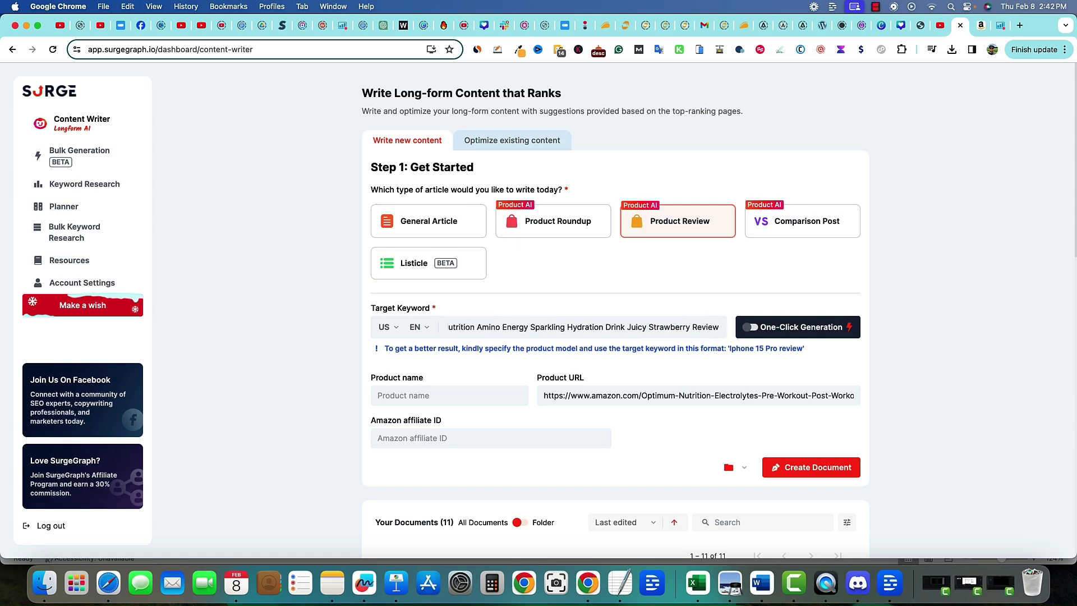
Paste the product title as Product name and check the Amazon page for the affiliate ID.
left_click(516, 396)
key("super+v")
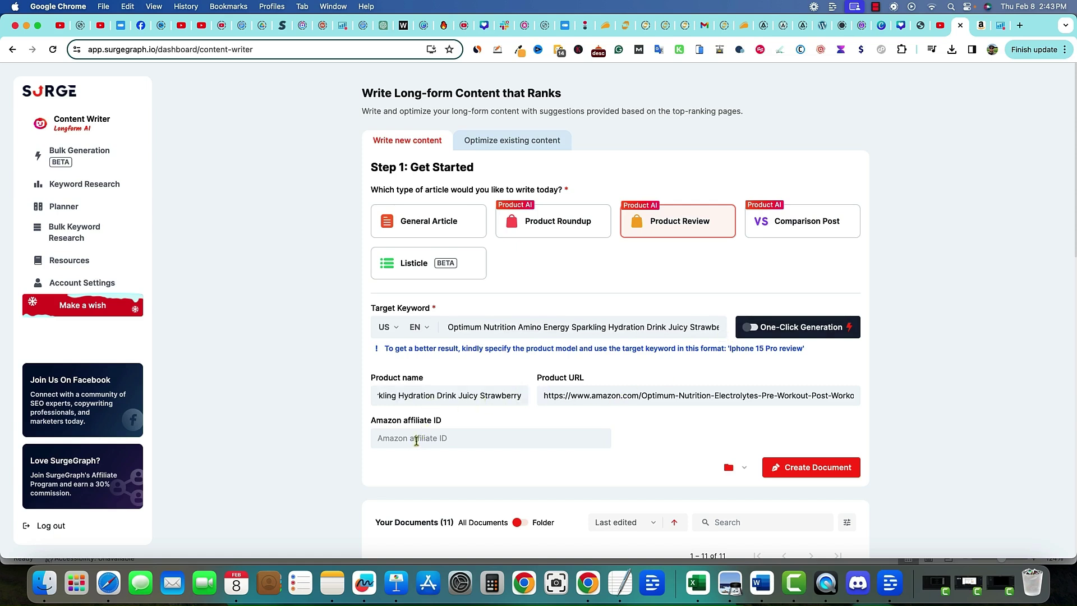
left_click(981, 25)
left_click(942, 25)
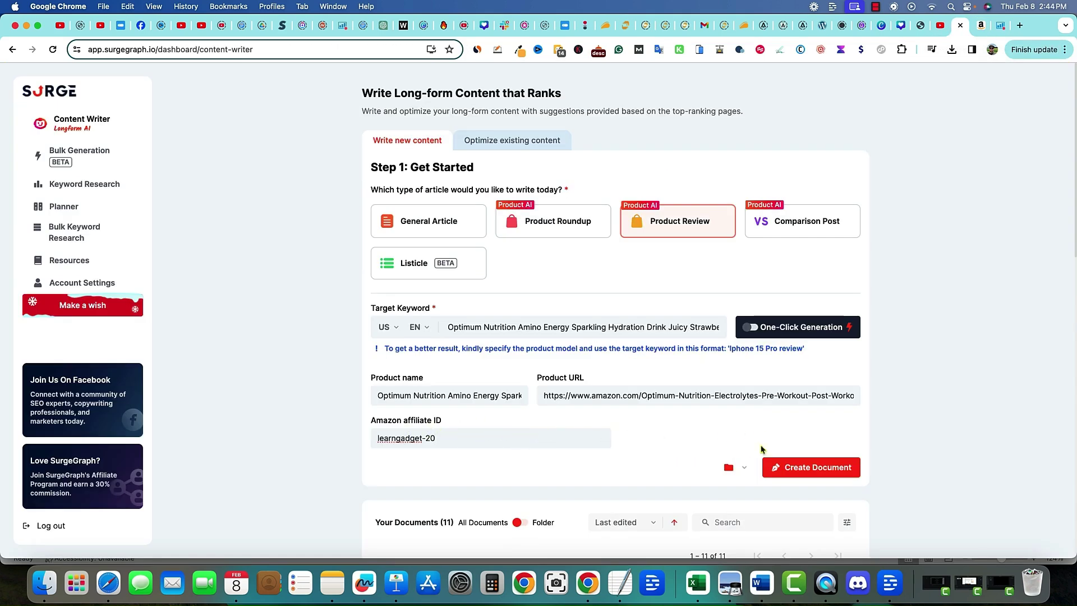
scroll(780, 393, "down", 3)
scroll(789, 337, "up", 3)
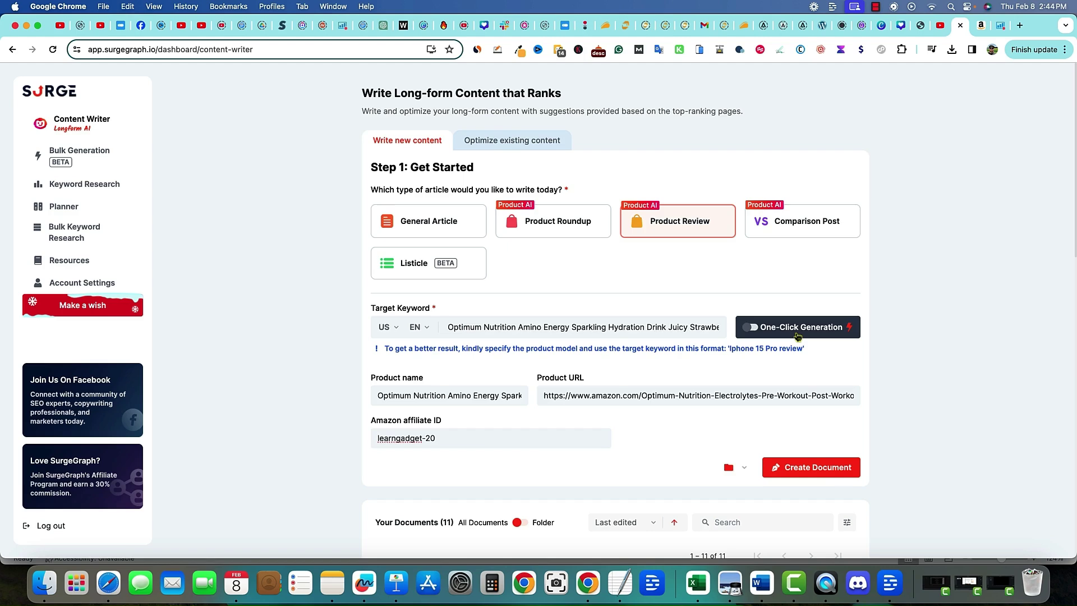
Enable One-Click Generation: 1,500–2,500 words, first person singular, Conversational, More Creative, 5th–6th grade readability.
left_click(752, 327)
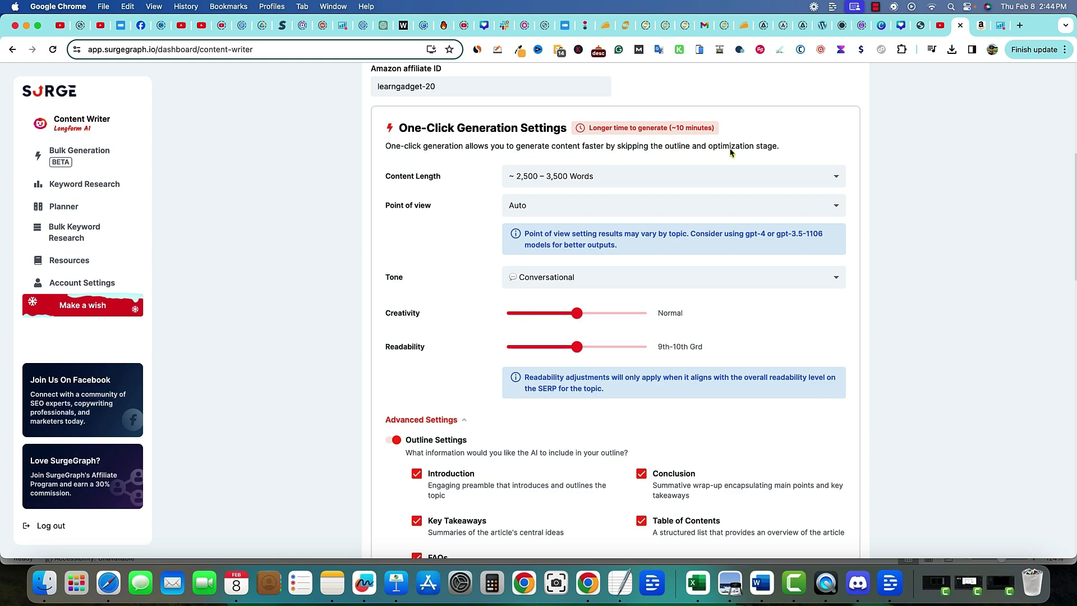
left_click(834, 178)
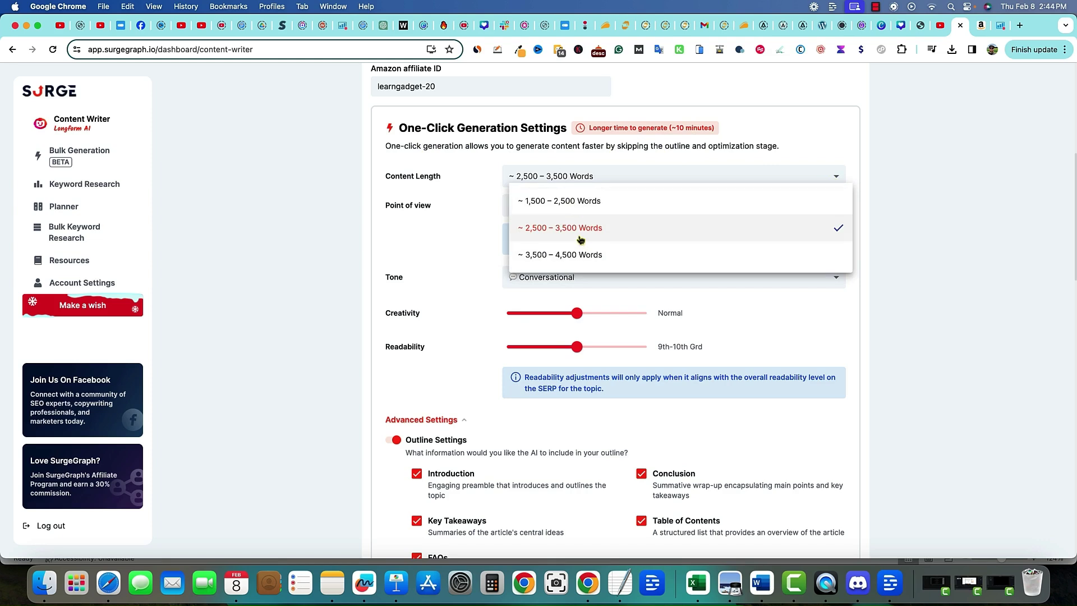
left_click(578, 202)
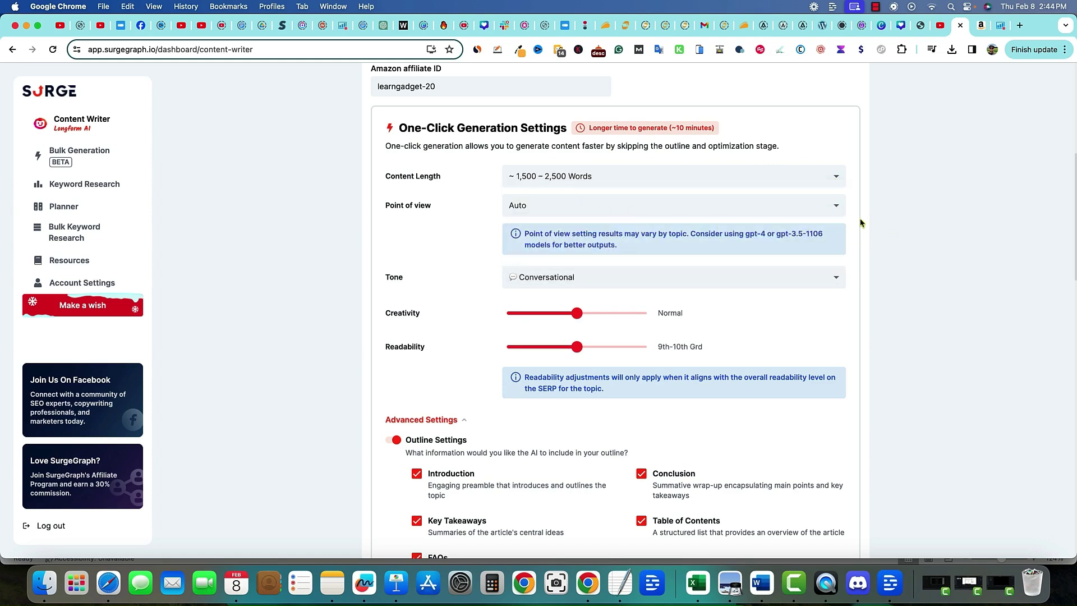
left_click(599, 212)
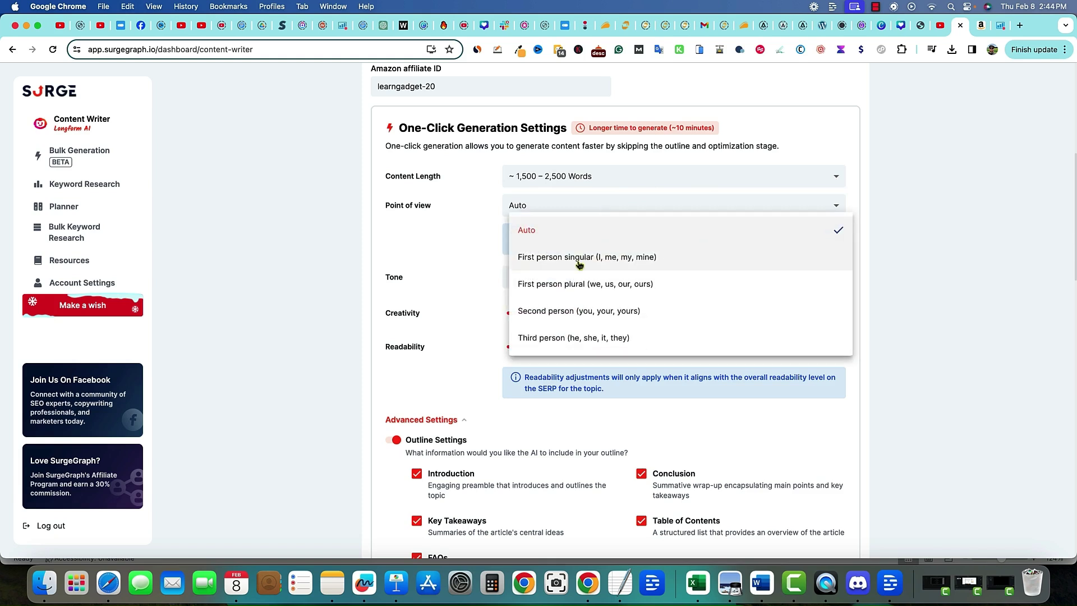
left_click(618, 258)
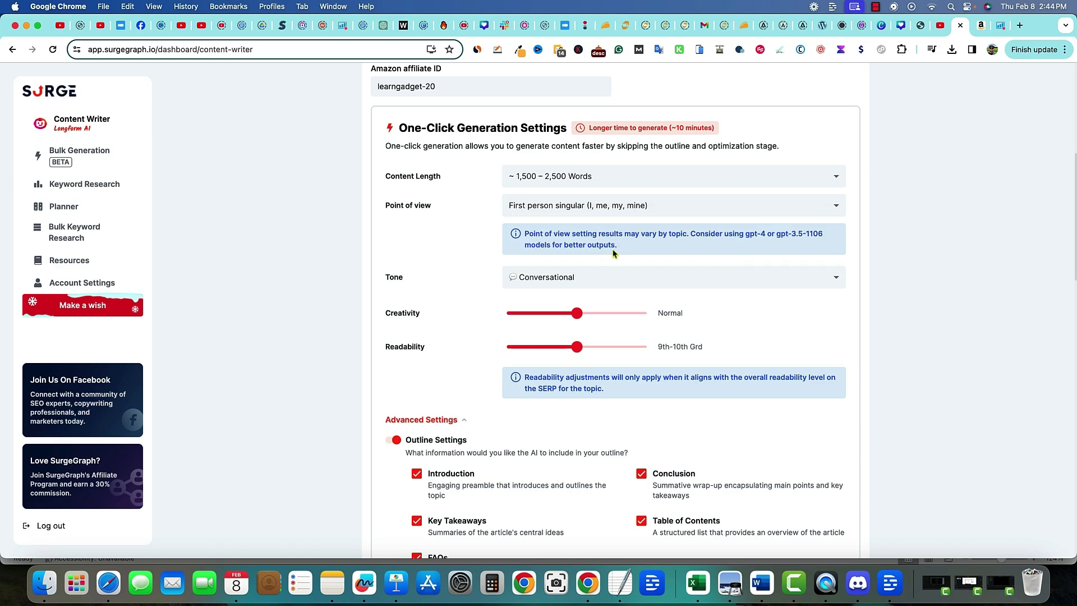
left_click(589, 278)
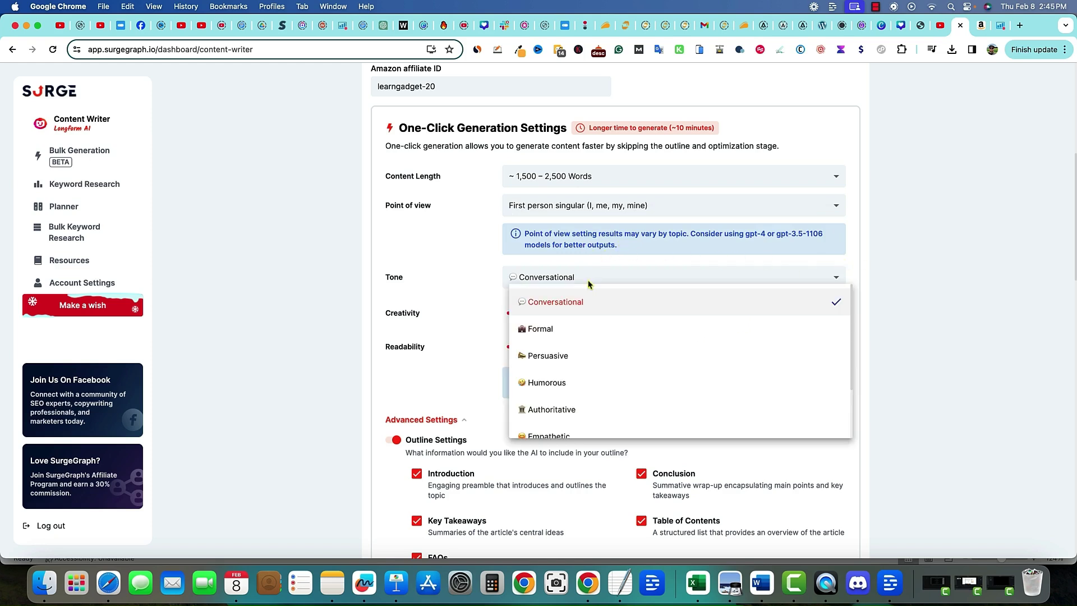
left_click(589, 278)
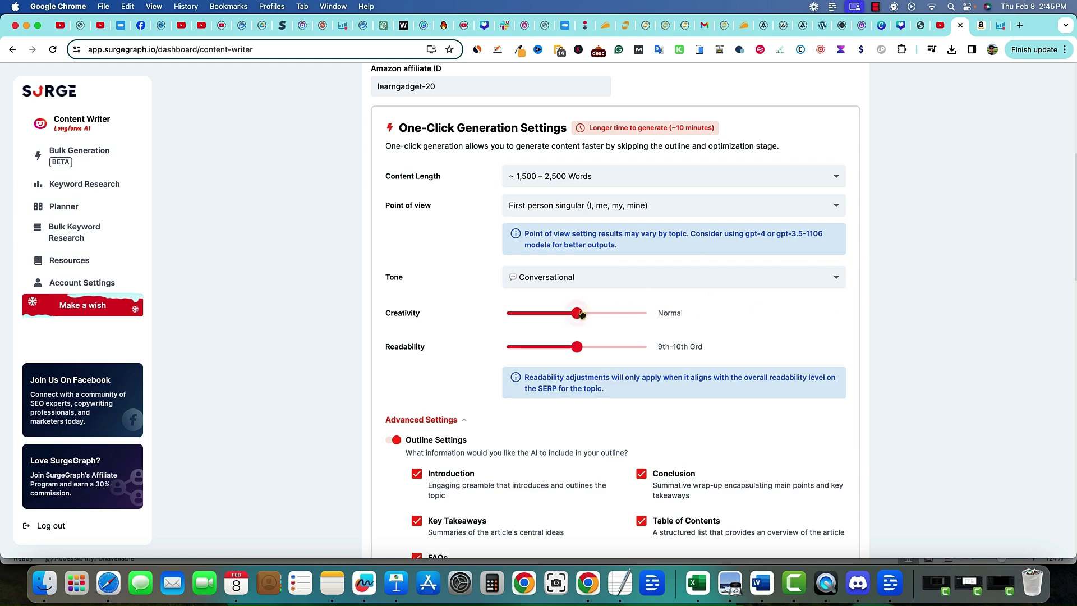
left_click_drag(577, 313, 607, 314)
left_click_drag(576, 351, 545, 351)
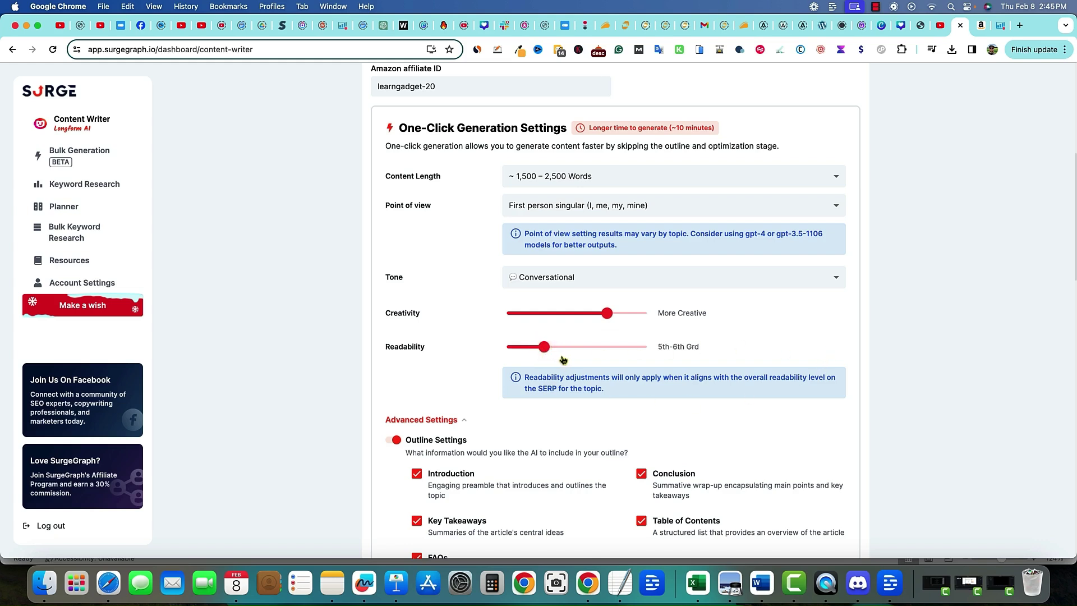
Turn on Auto-Optimize for the article.
scroll(652, 459, "down", 4)
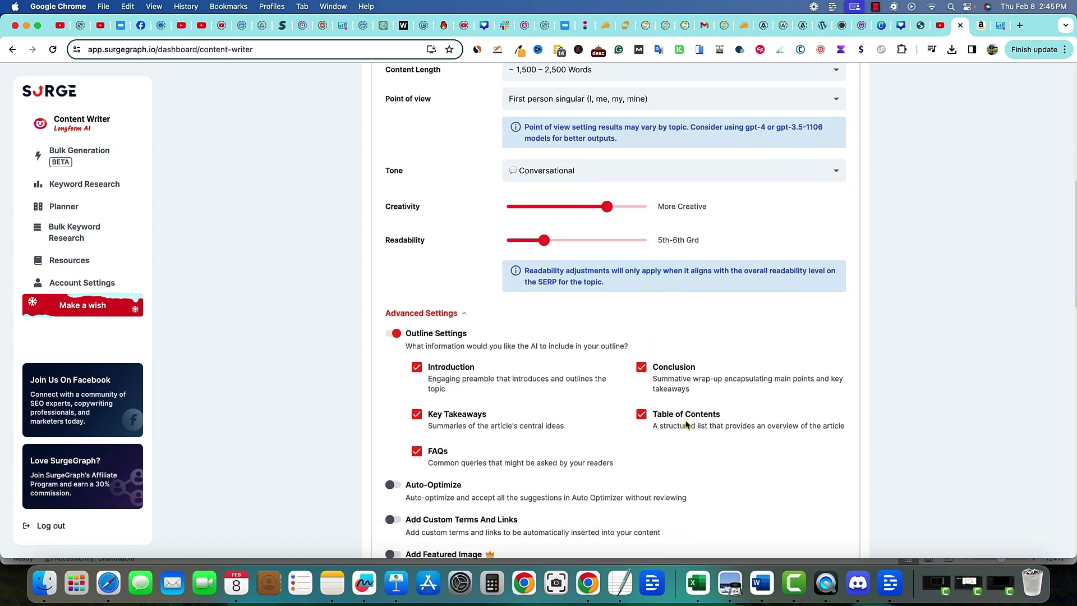
scroll(449, 457, "down", 5)
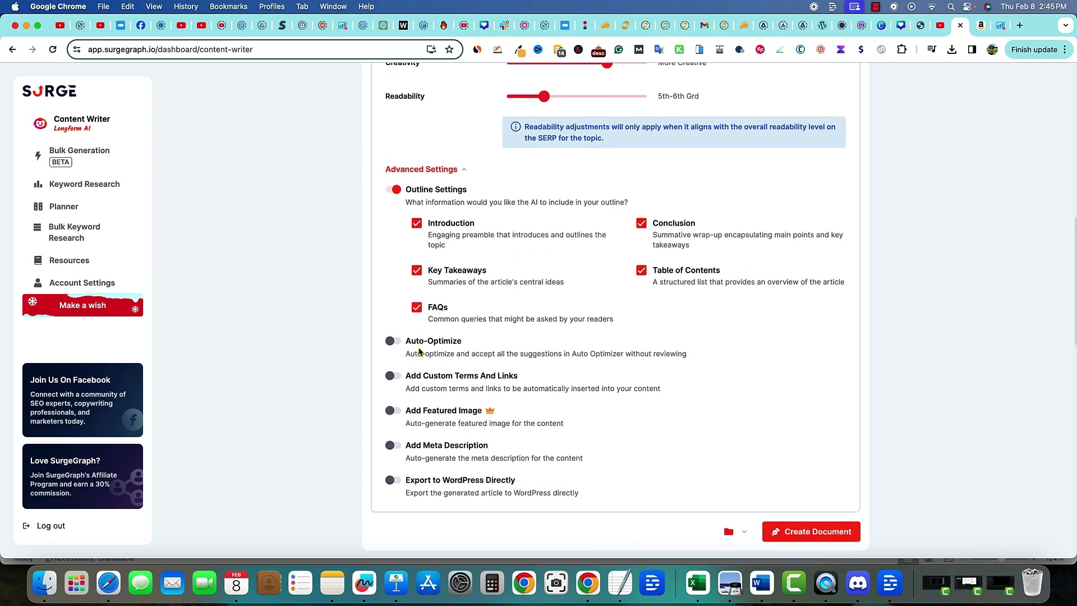
left_click(395, 343)
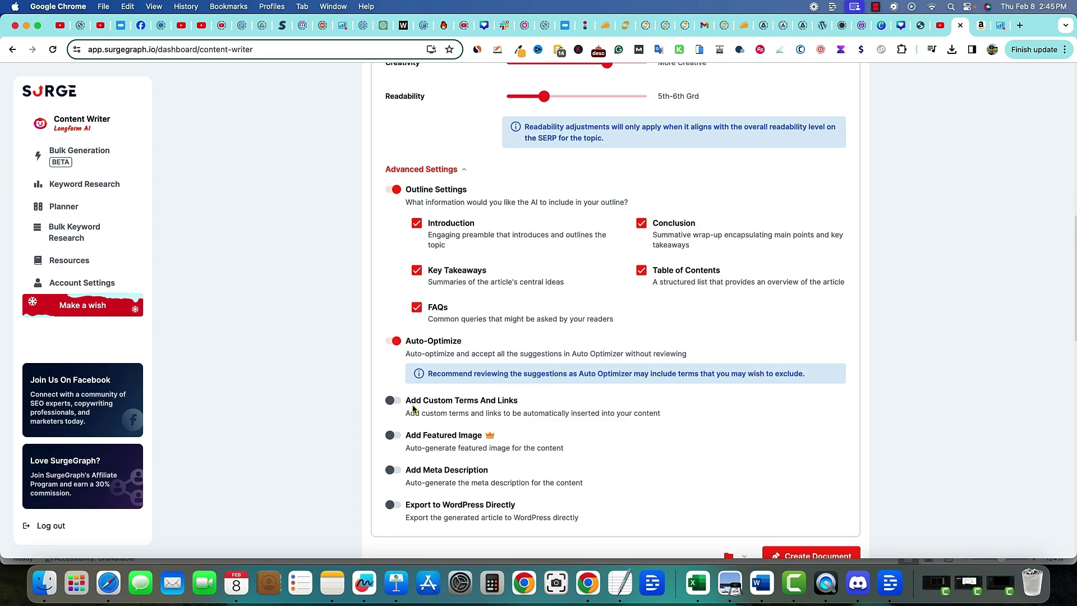
Enable an auto-generated featured image at Standard quality.
scroll(410, 409, "down", 1)
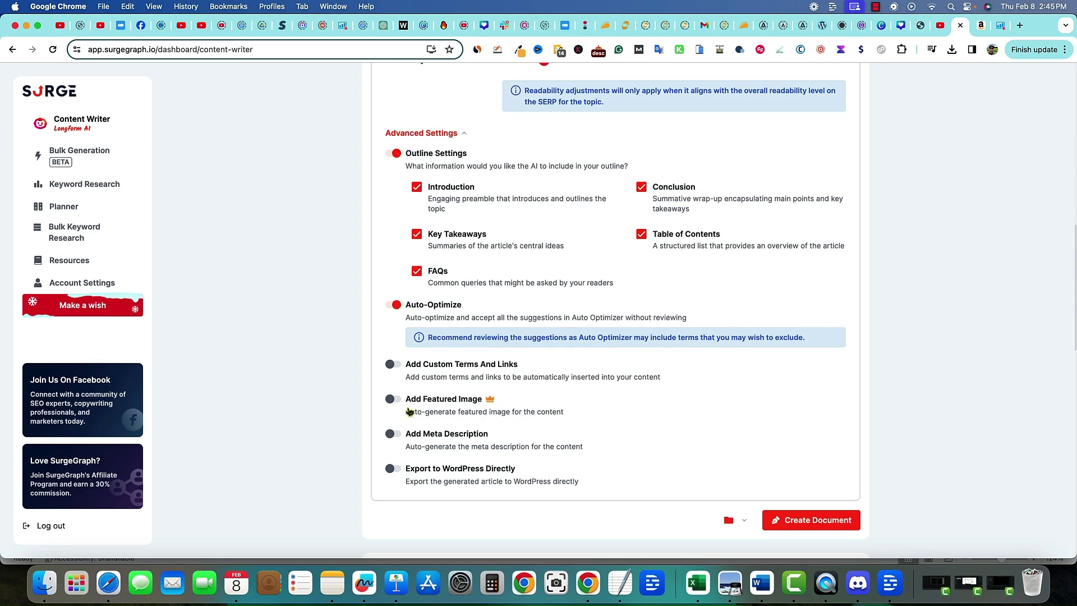
scroll(432, 437, "down", 1)
scroll(432, 438, "down", 1)
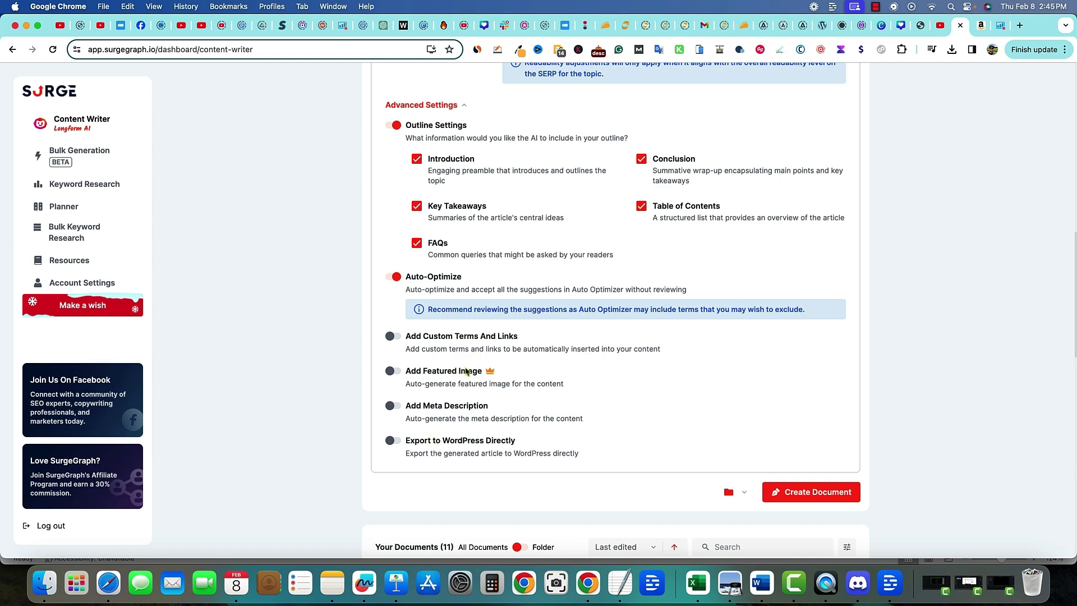
left_click(472, 371)
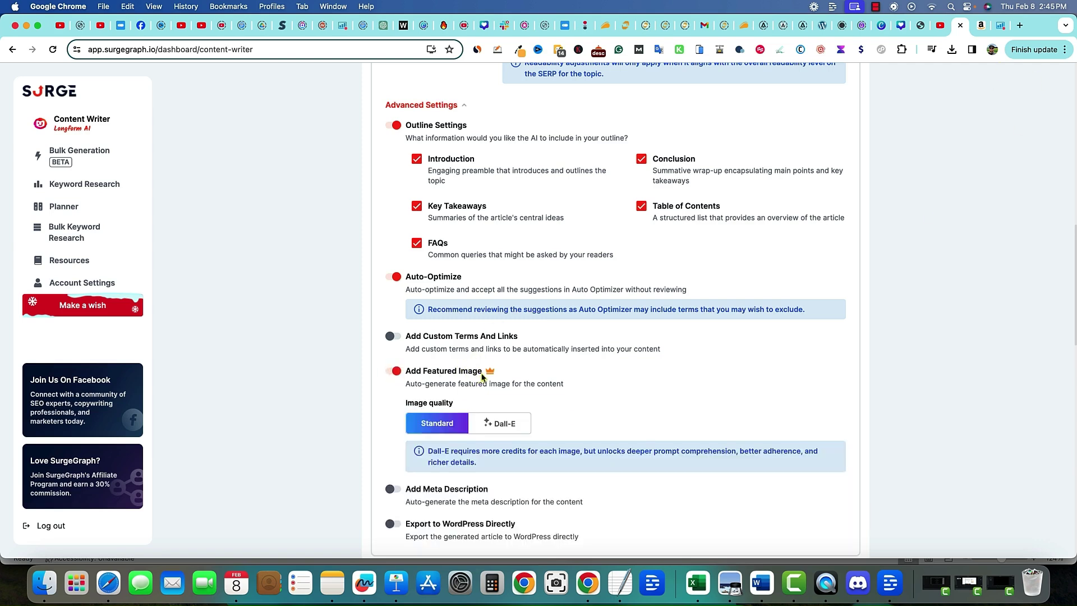
left_click(500, 426)
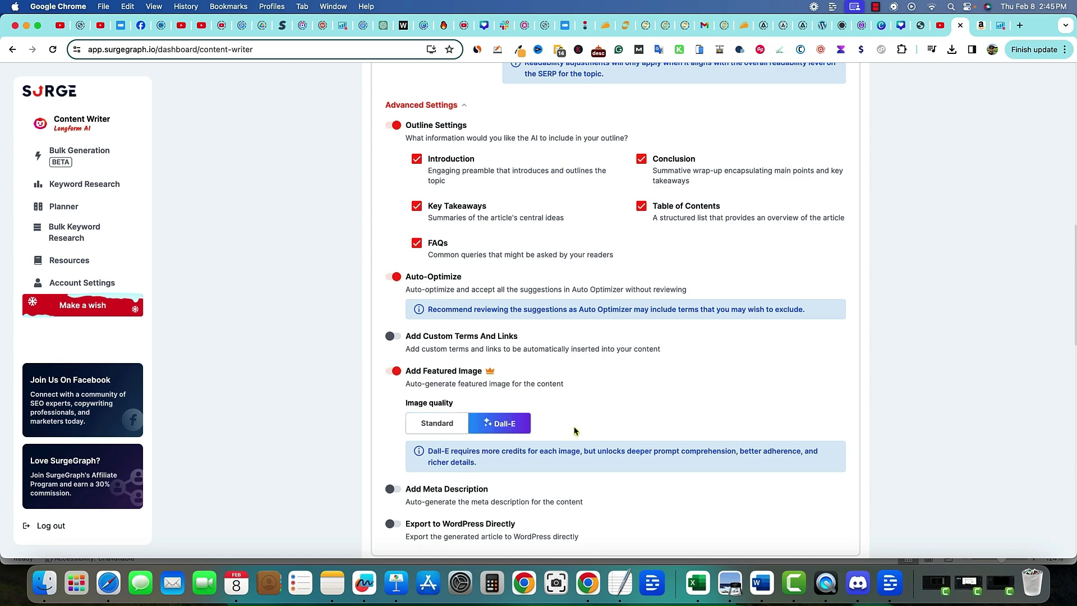
scroll(578, 348, "down", 5)
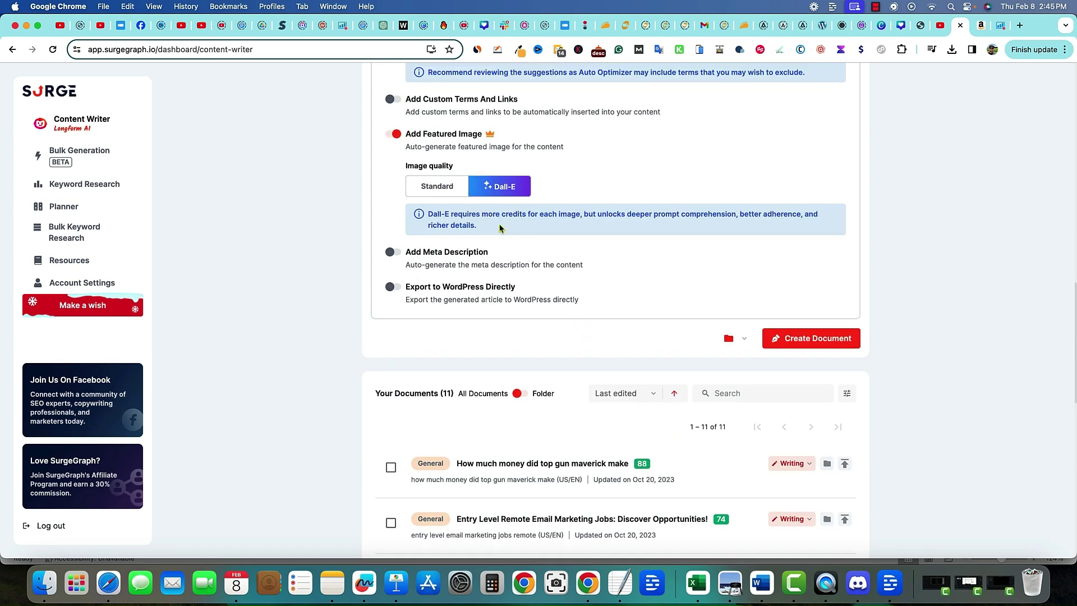
scroll(511, 233, "up", 3)
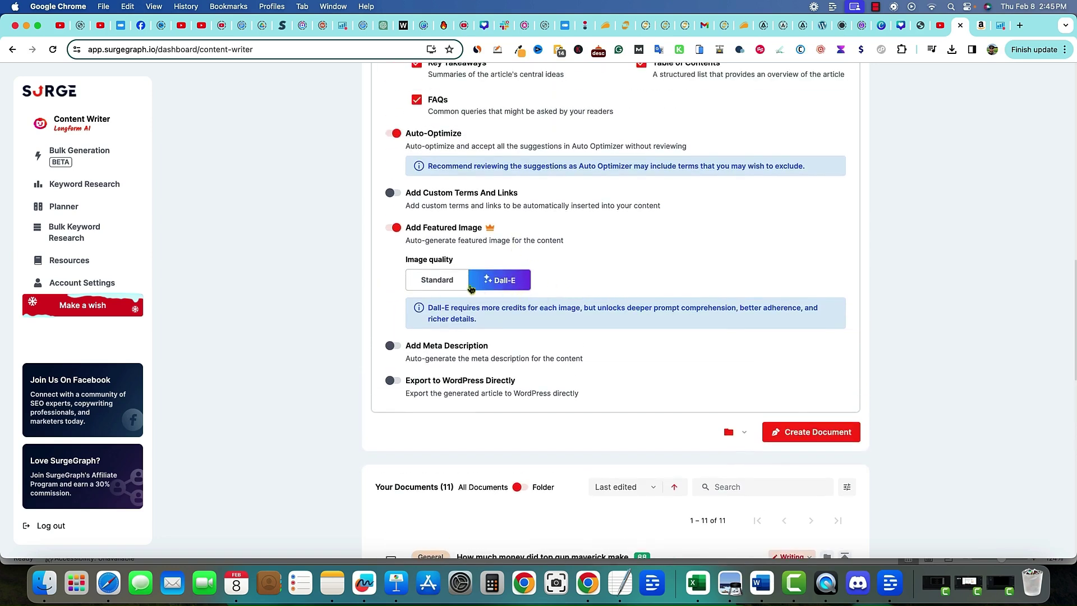
left_click(449, 282)
Enable the auto-generated meta description.
scroll(526, 334, "down", 3)
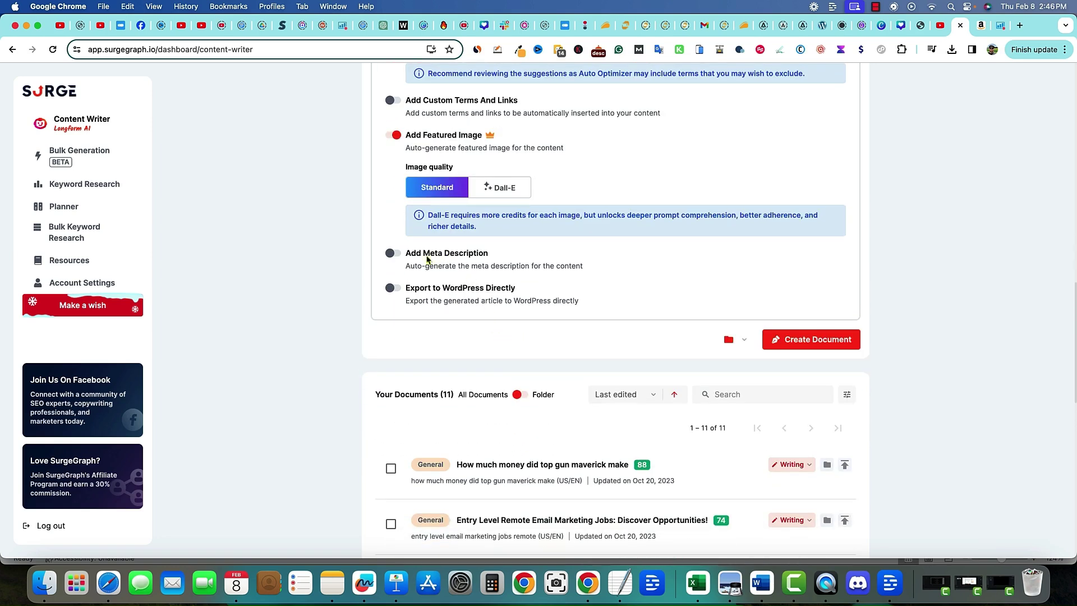
left_click(391, 253)
scroll(811, 374, "down", 1)
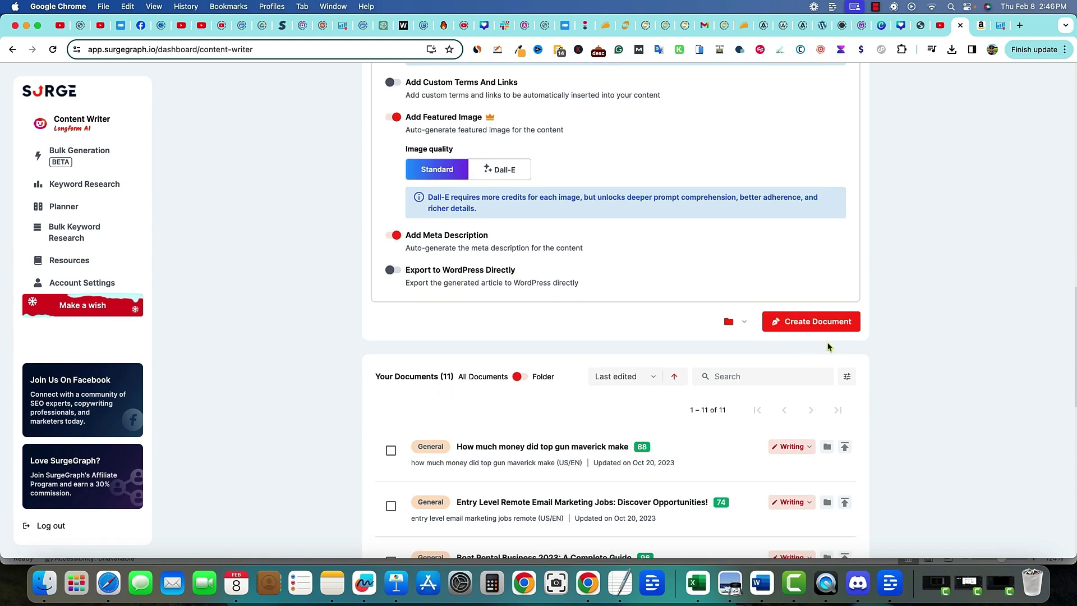
Create the review document, confirm it is Writing in Your Documents, then go to the Amazon page.
left_click(825, 327)
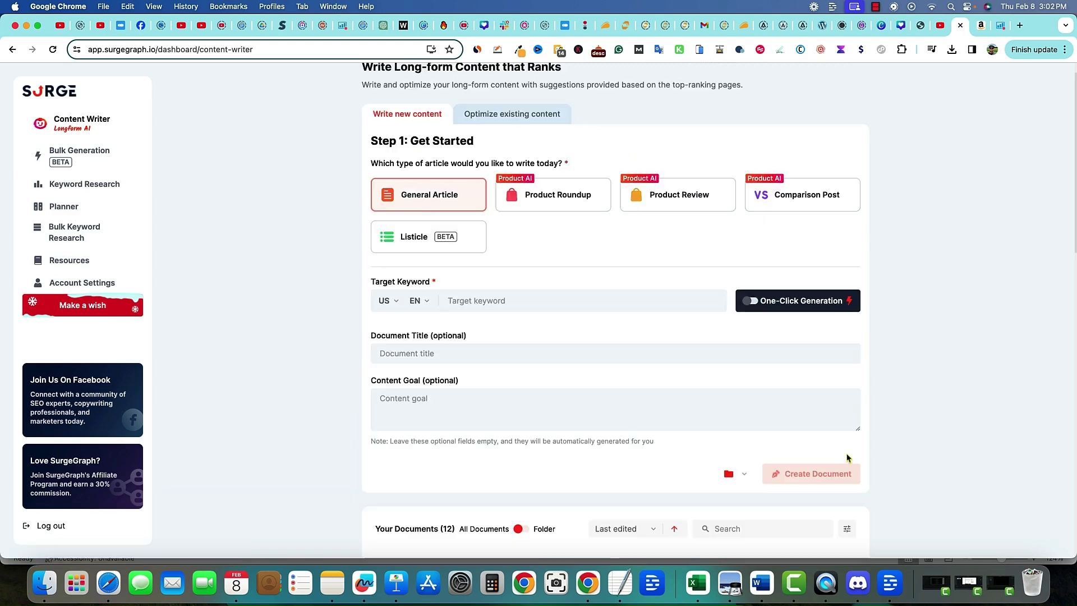
scroll(848, 463, "down", 5)
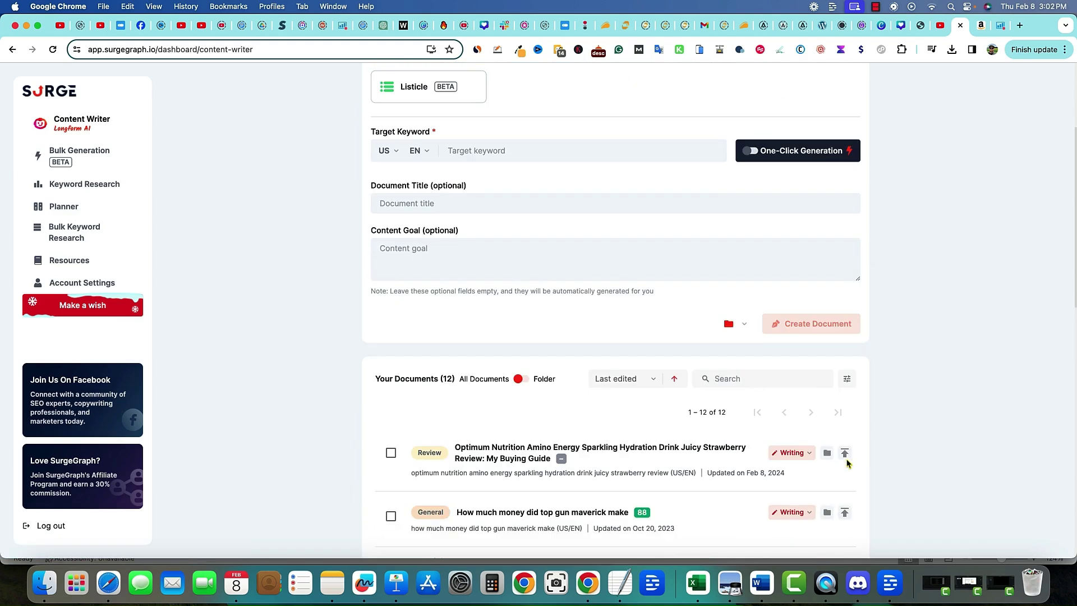
scroll(859, 453, "down", 1)
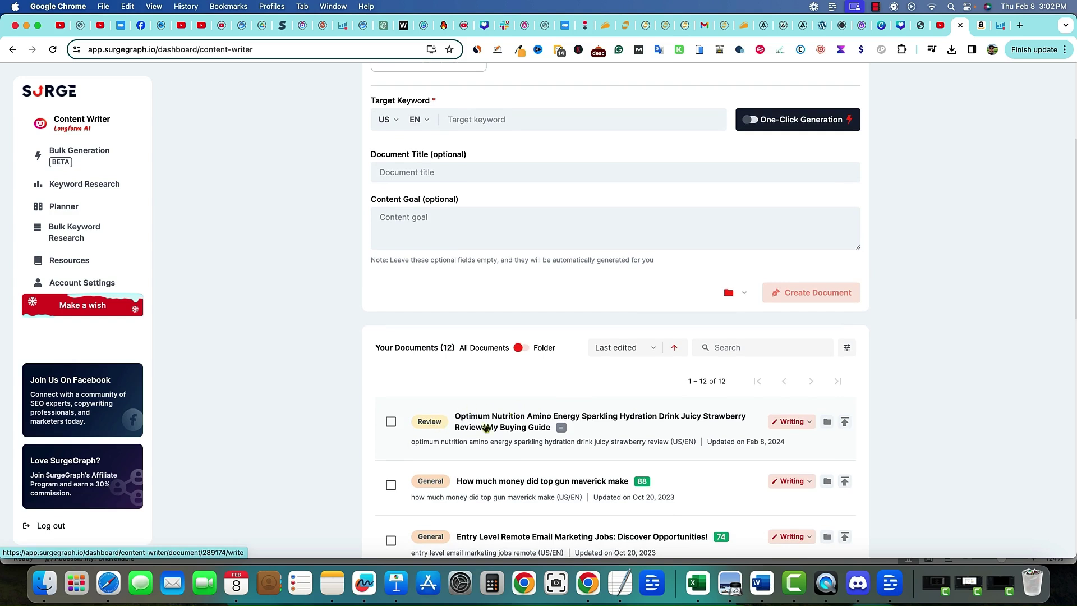
scroll(486, 427, "down", 1)
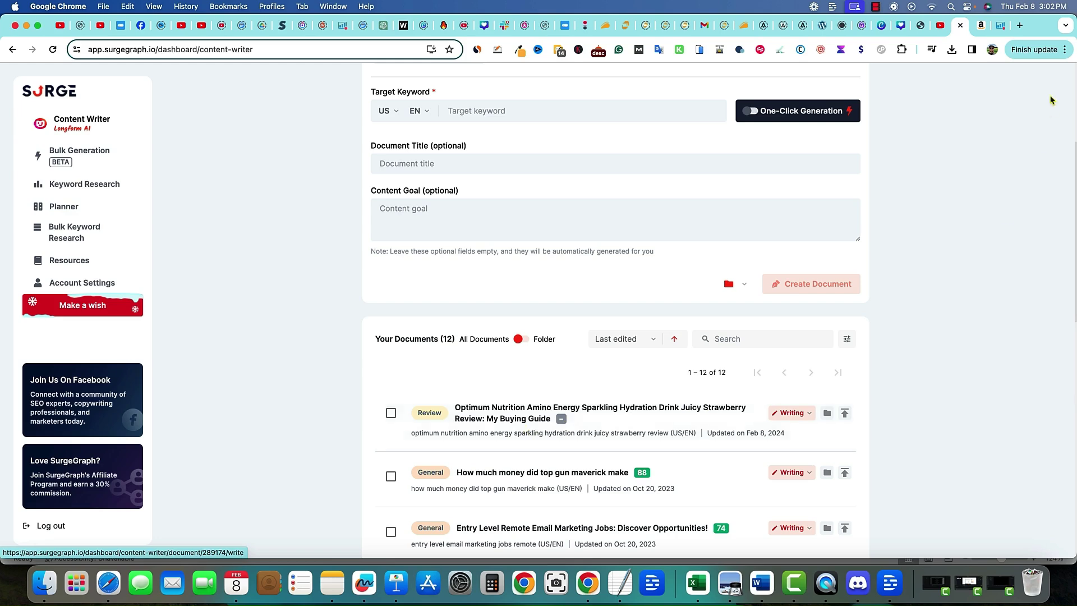
left_click(981, 25)
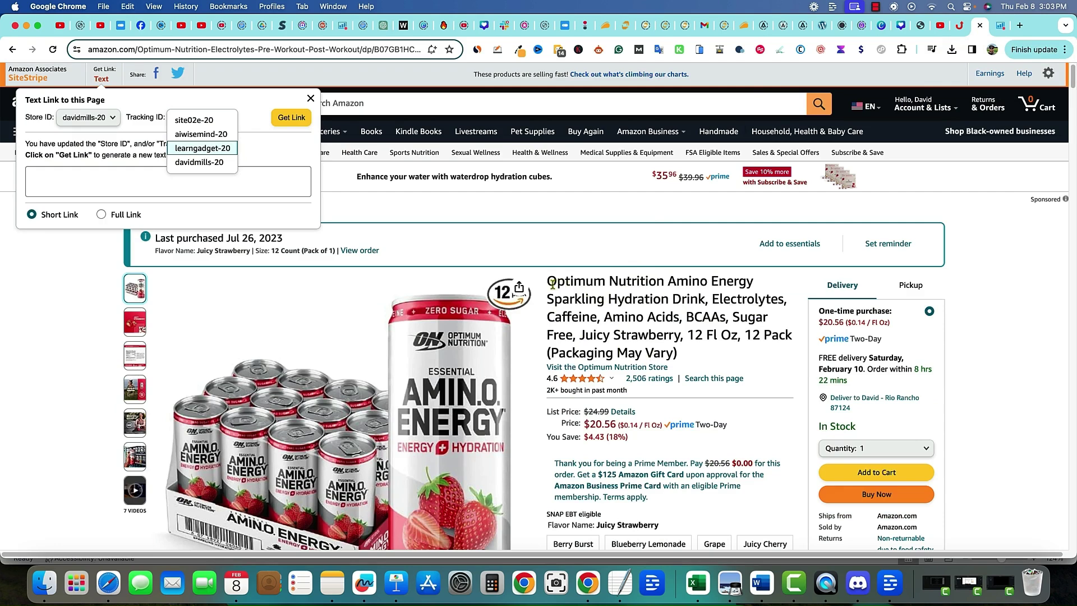
Select the product name in the Amazon title, then return to SurgeGraph's document list.
left_click_drag(548, 284, 701, 298)
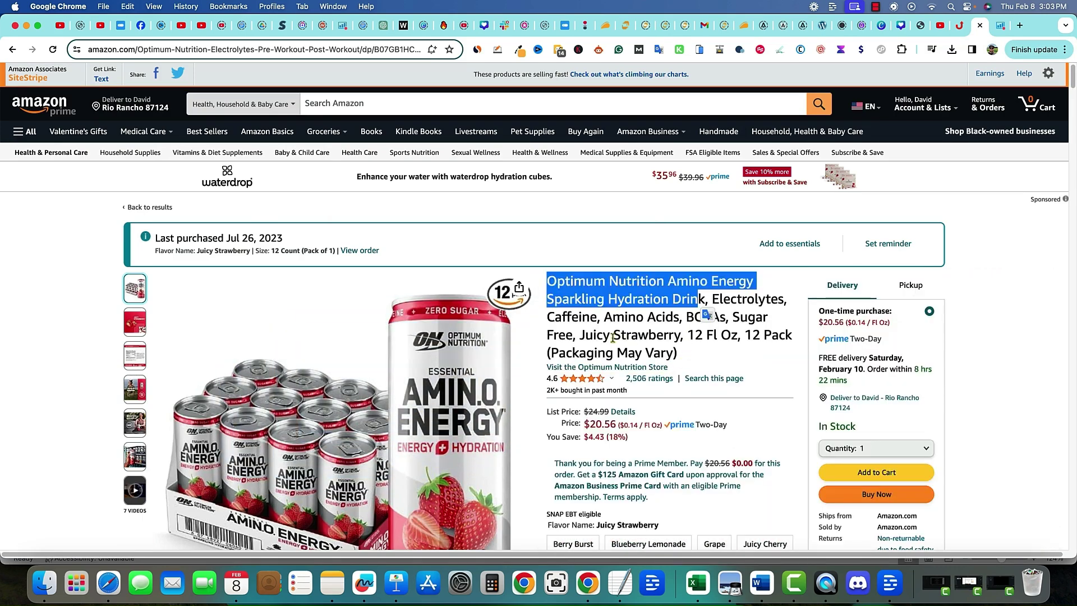
left_click(959, 28)
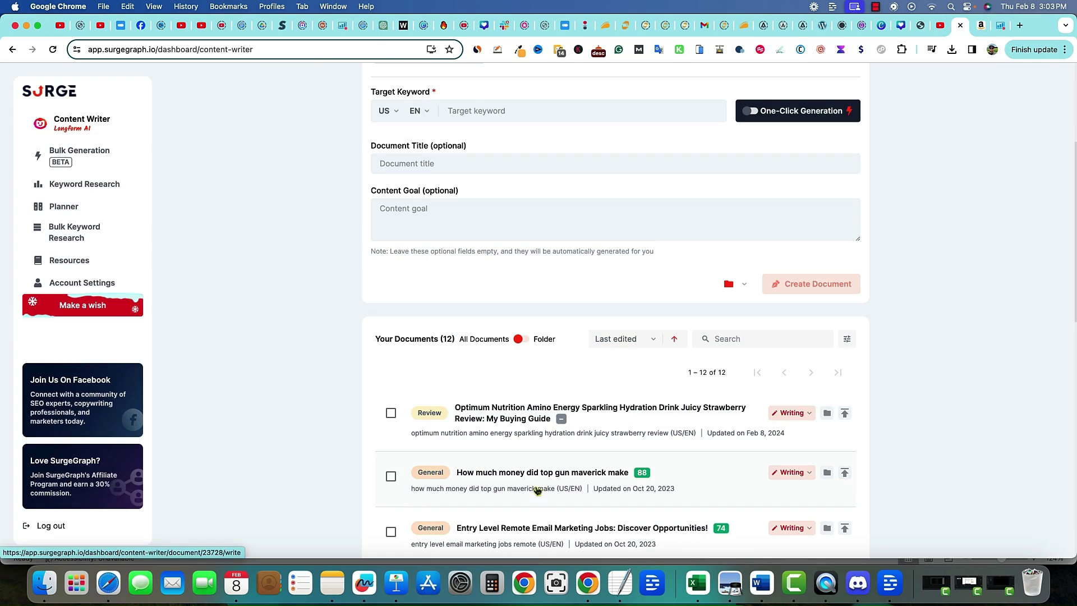
Open the Optimum Nutrition Juicy Strawberry review in the editor: score 81, 1,803 words.
scroll(567, 443, "down", 3)
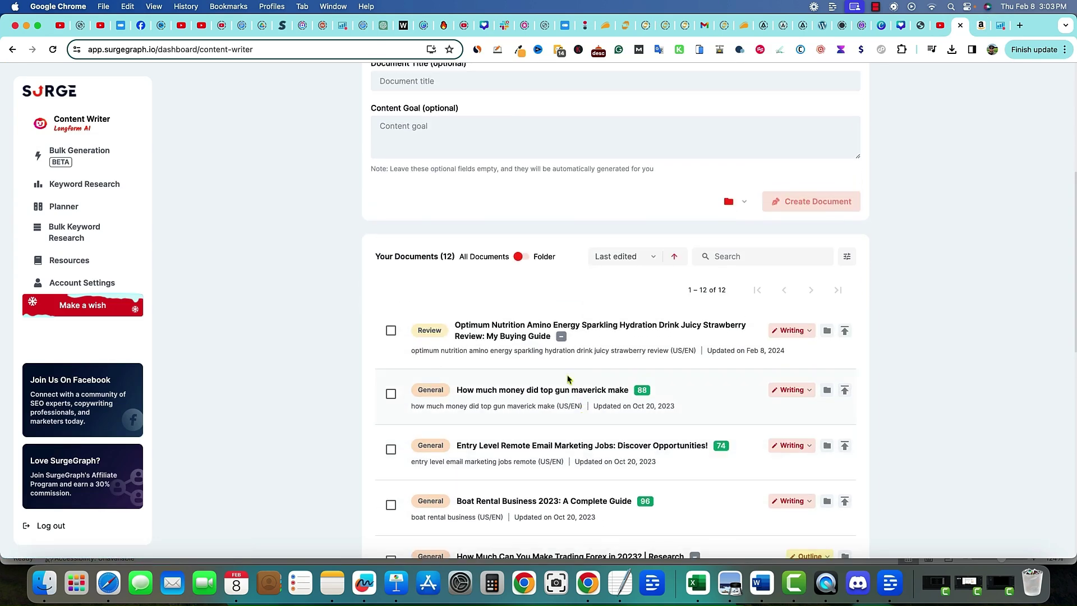
left_click(669, 337)
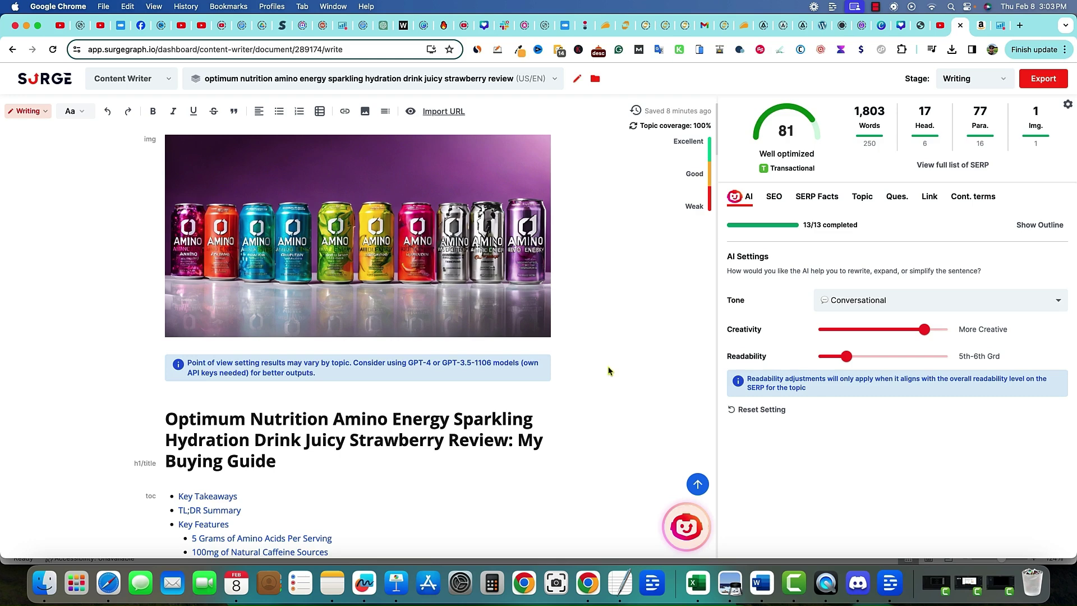
mouse_move(480, 334)
mouse_move(398, 317)
mouse_move(797, 150)
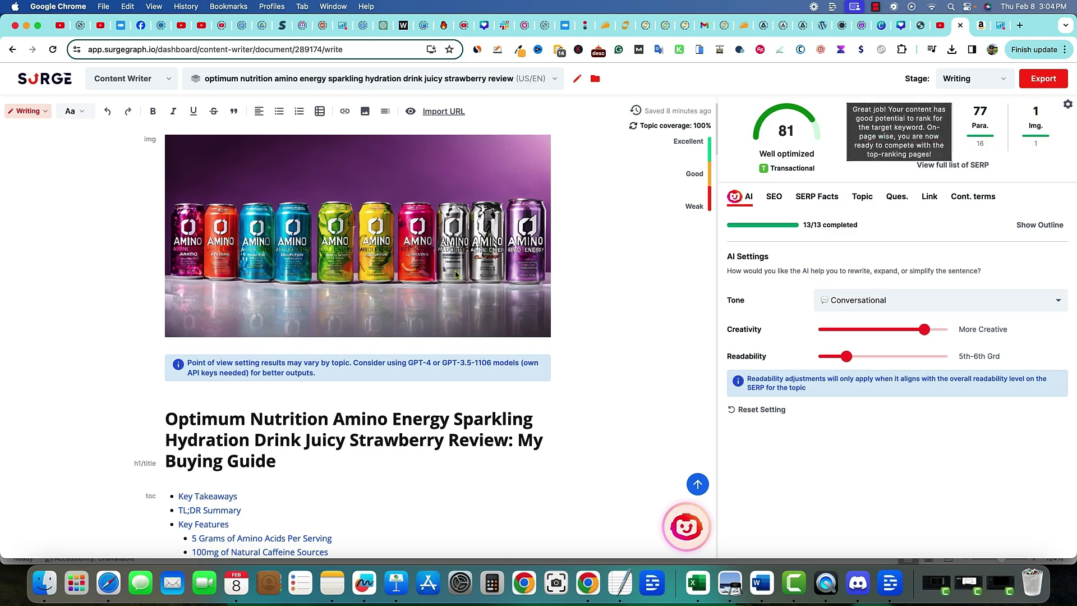
Select both 101-word intro paragraphs to bring up the Rewrite, Simplify and Expand options.
scroll(412, 390, "down", 5)
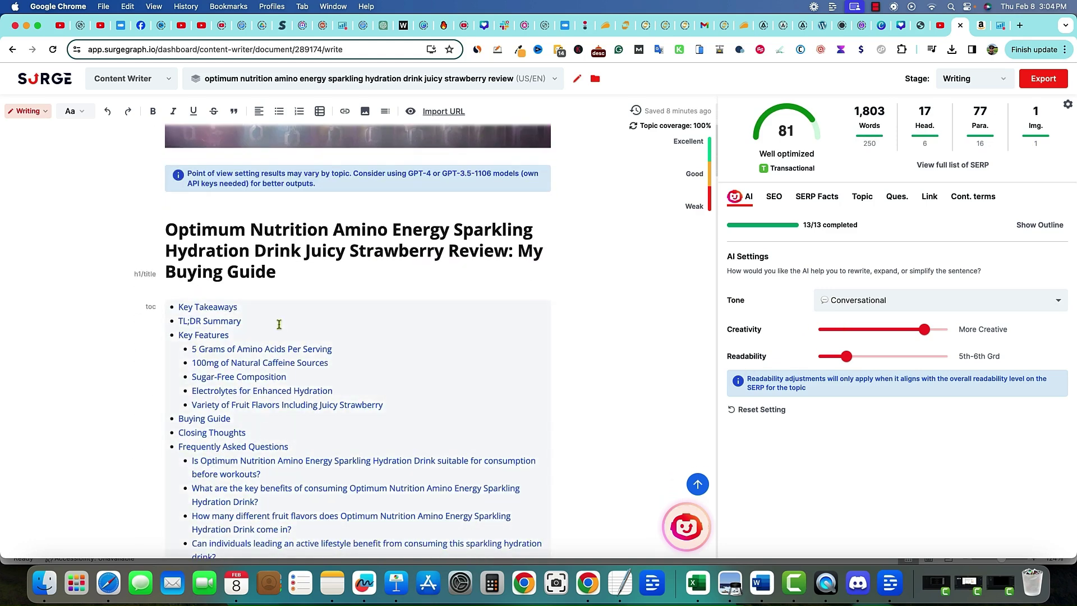
scroll(253, 331, "down", 2)
scroll(452, 182, "down", 3)
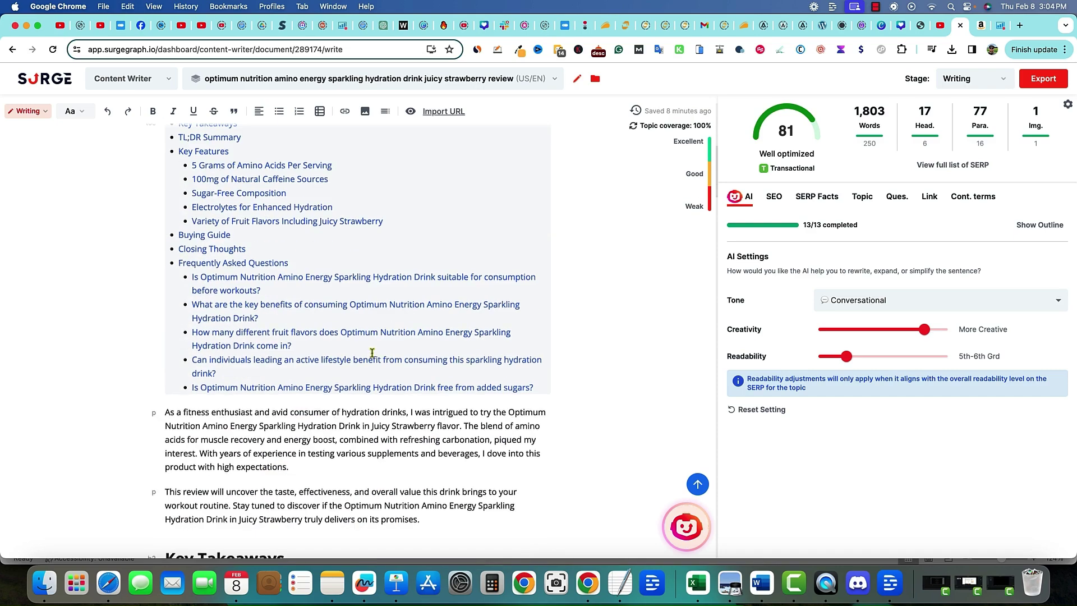
scroll(488, 432, "up", 8)
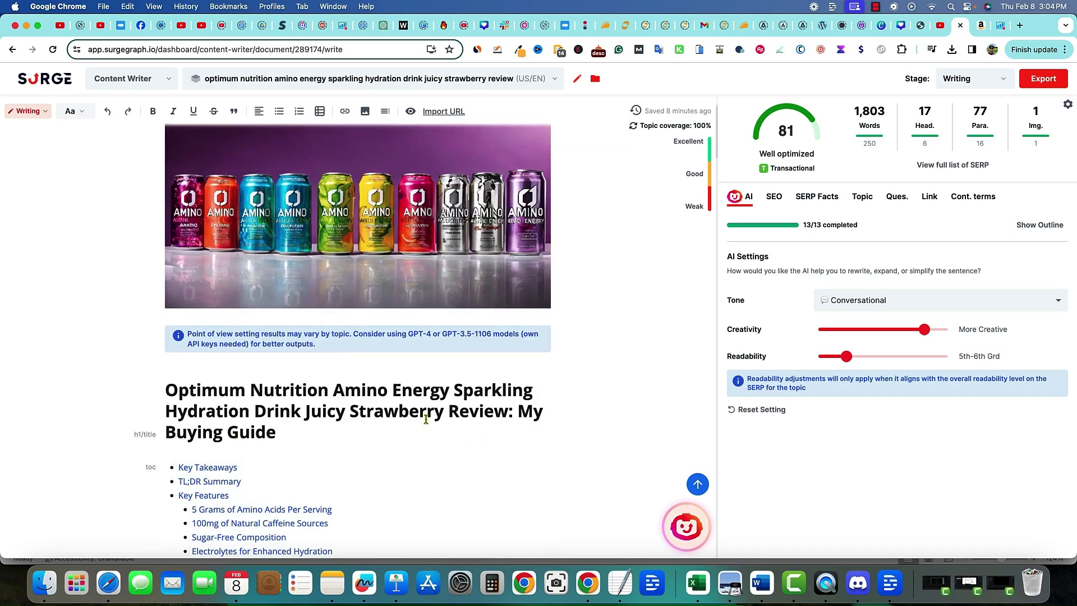
scroll(312, 450, "down", 8)
scroll(312, 451, "down", 3)
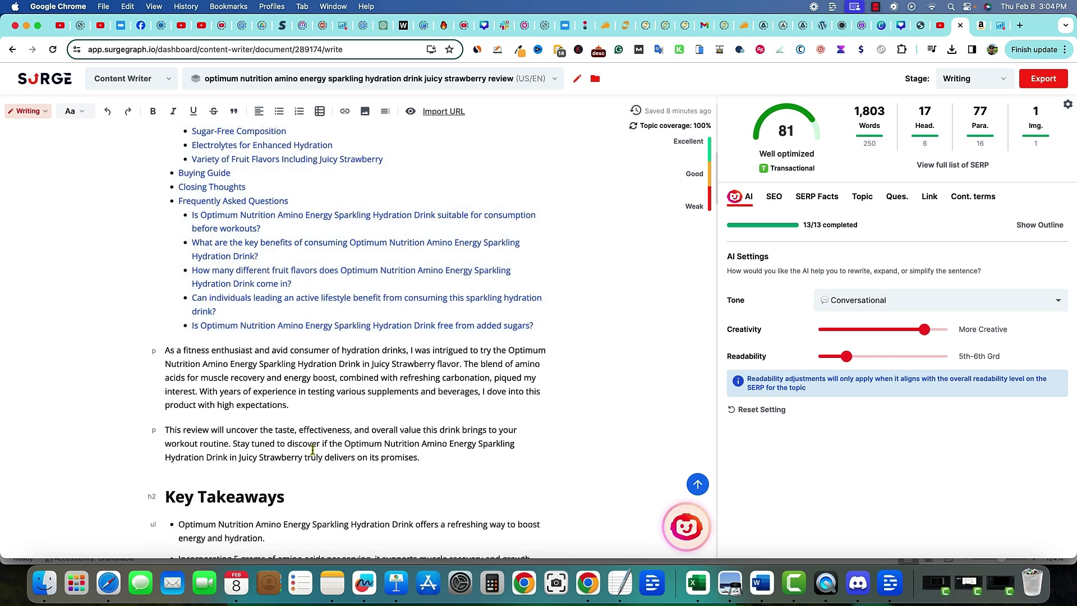
scroll(225, 326, "down", 2)
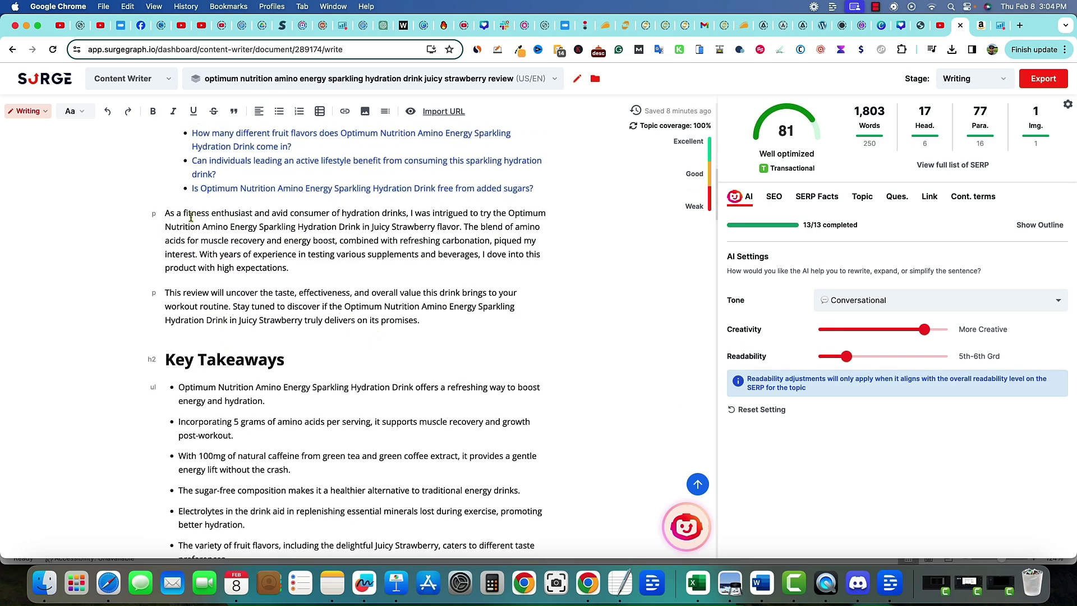
left_click_drag(166, 213, 297, 255)
left_click_drag(405, 282, 523, 351)
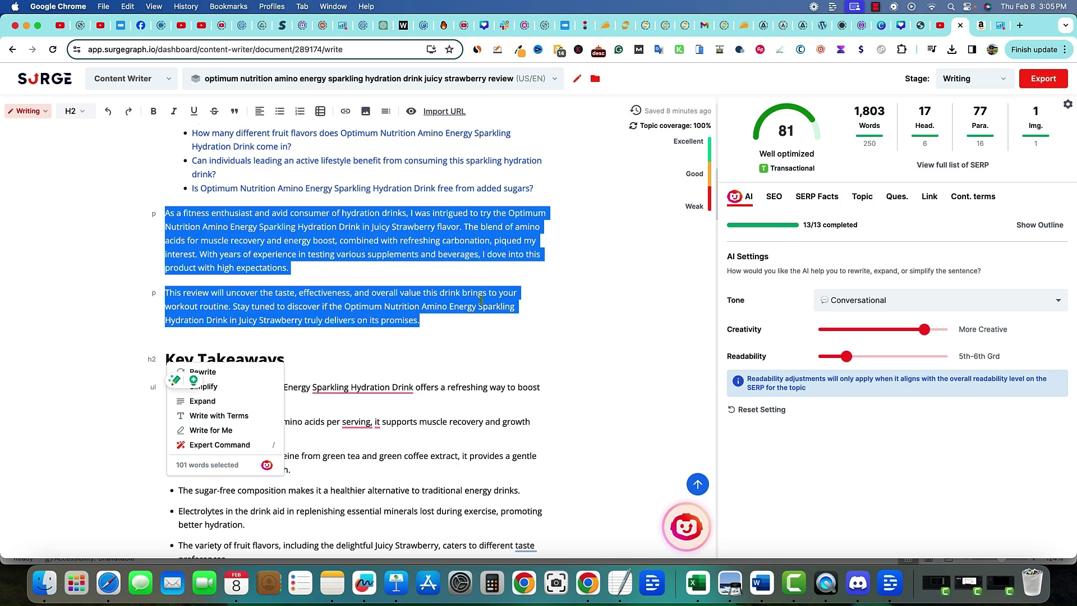
Clear the intro selection and scroll down to the six-point Key Takeaways list.
scroll(474, 312, "down", 3)
left_click(427, 228)
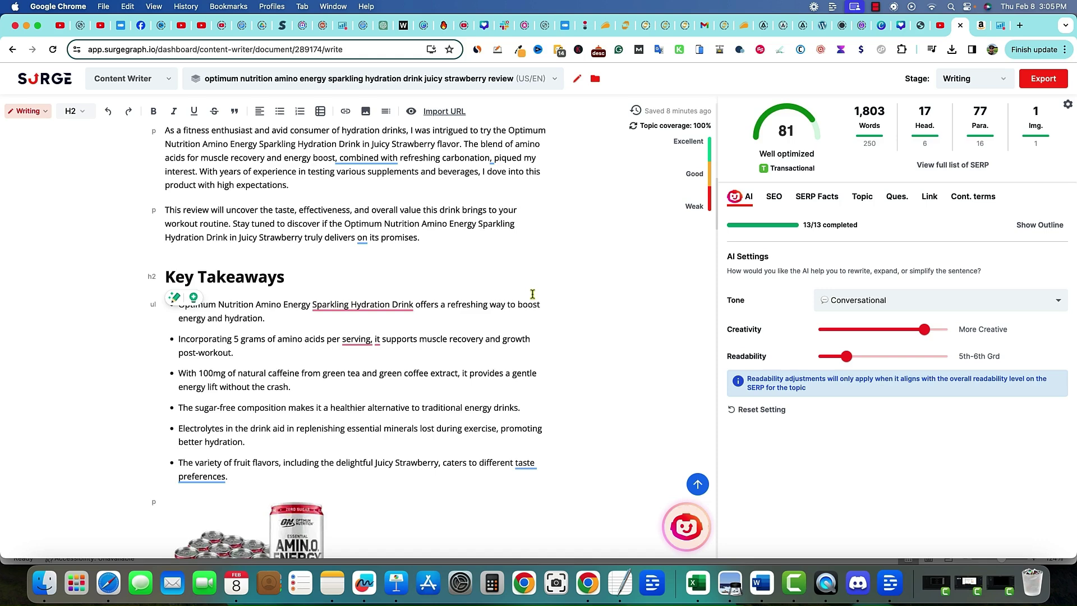
scroll(365, 399, "down", 1)
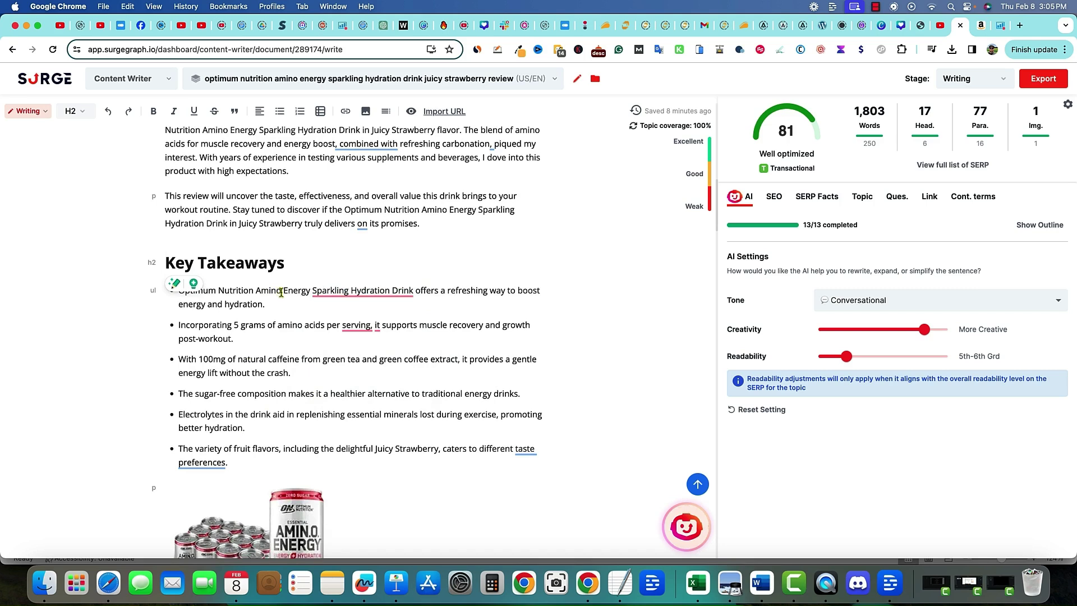
mouse_move(392, 291)
scroll(337, 372, "down", 1)
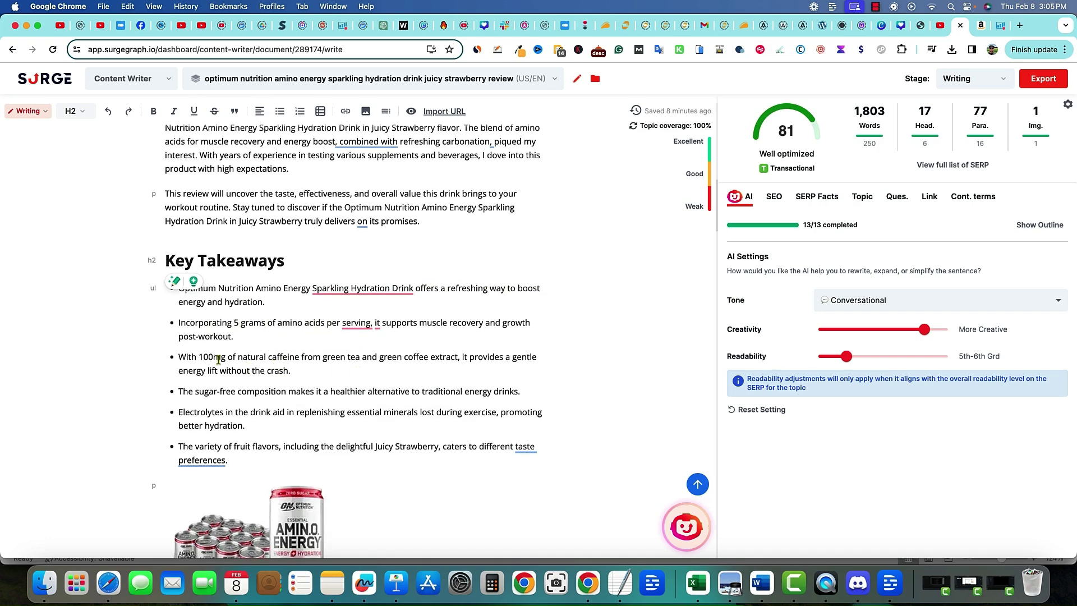
scroll(264, 364, "down", 1)
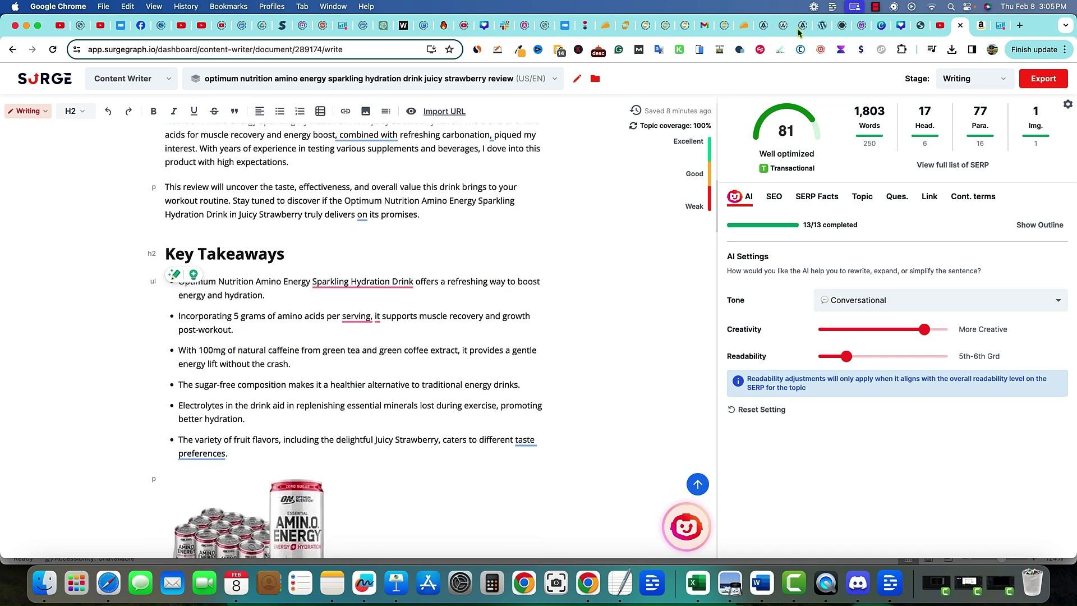
left_click(981, 31)
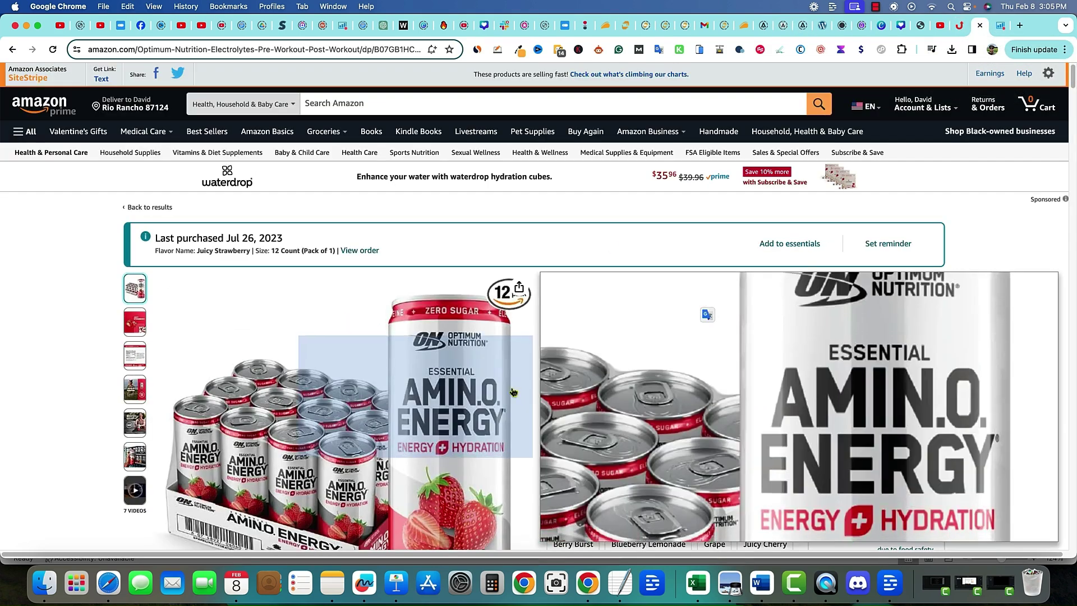
scroll(483, 336, "down", 2)
scroll(482, 335, "down", 1)
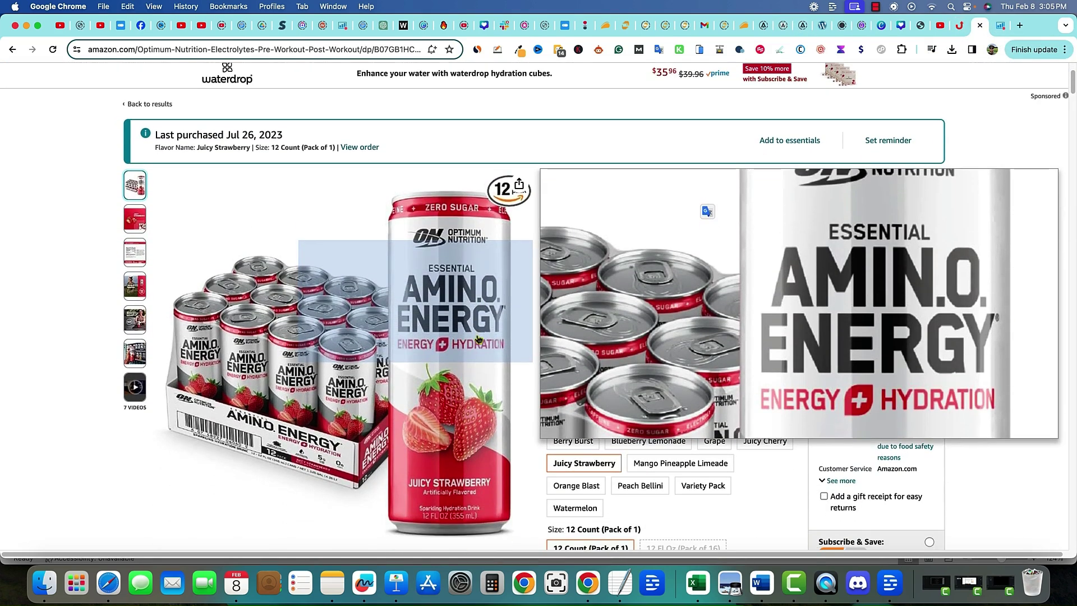
left_click(135, 252)
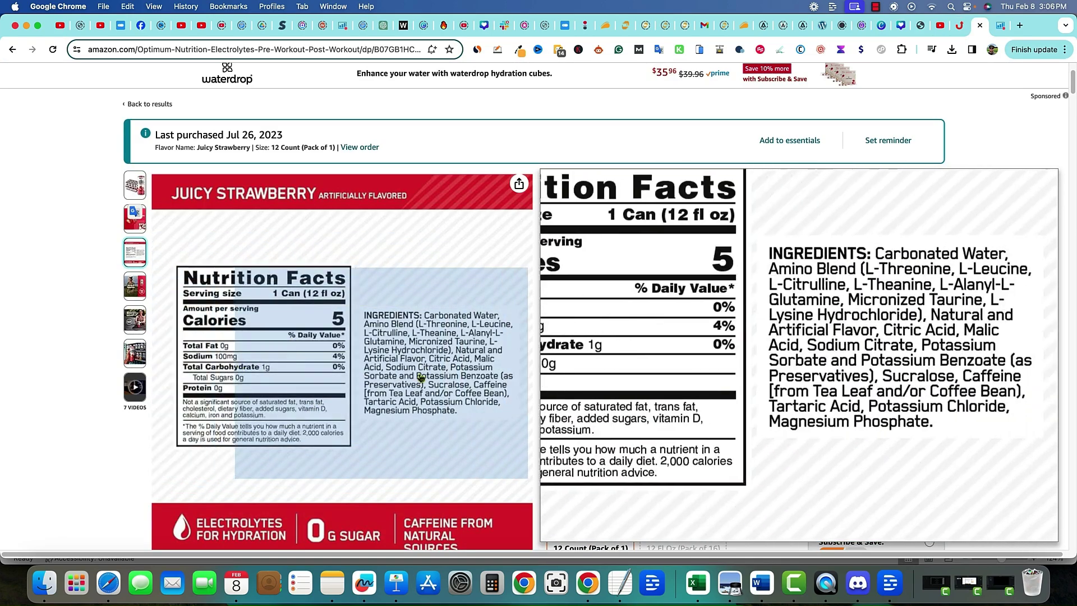
scroll(337, 405, "down", 3)
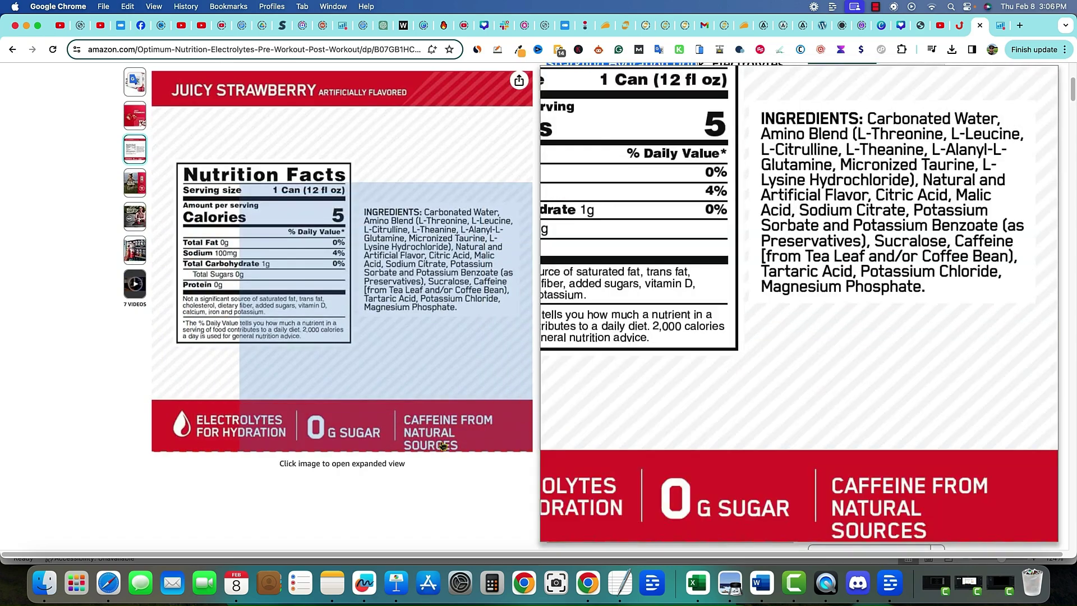
scroll(406, 439, "up", 2)
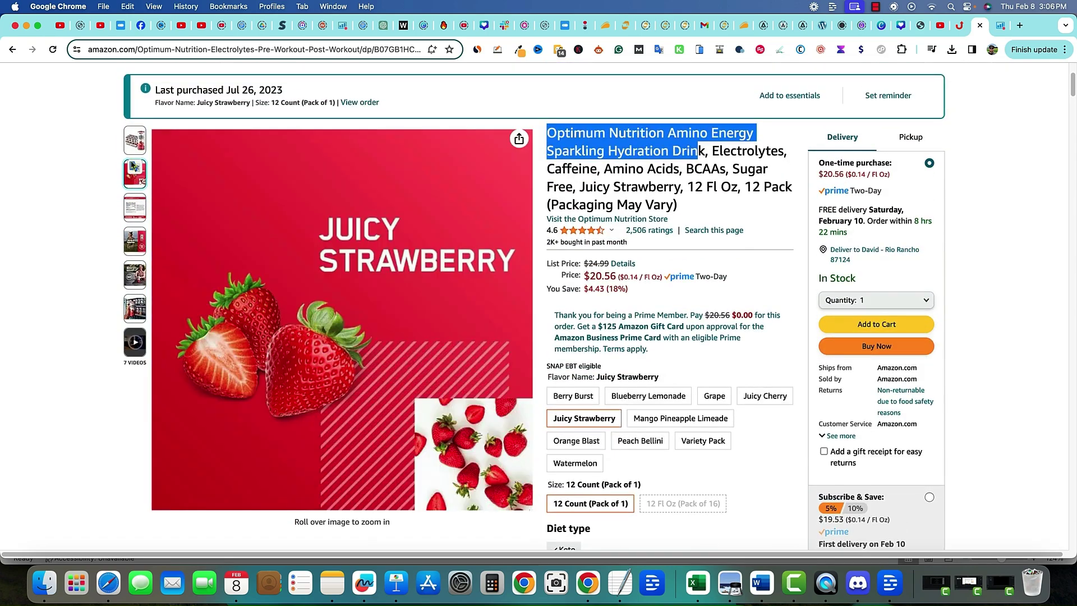
scroll(606, 401, "down", 4)
scroll(606, 404, "down", 3)
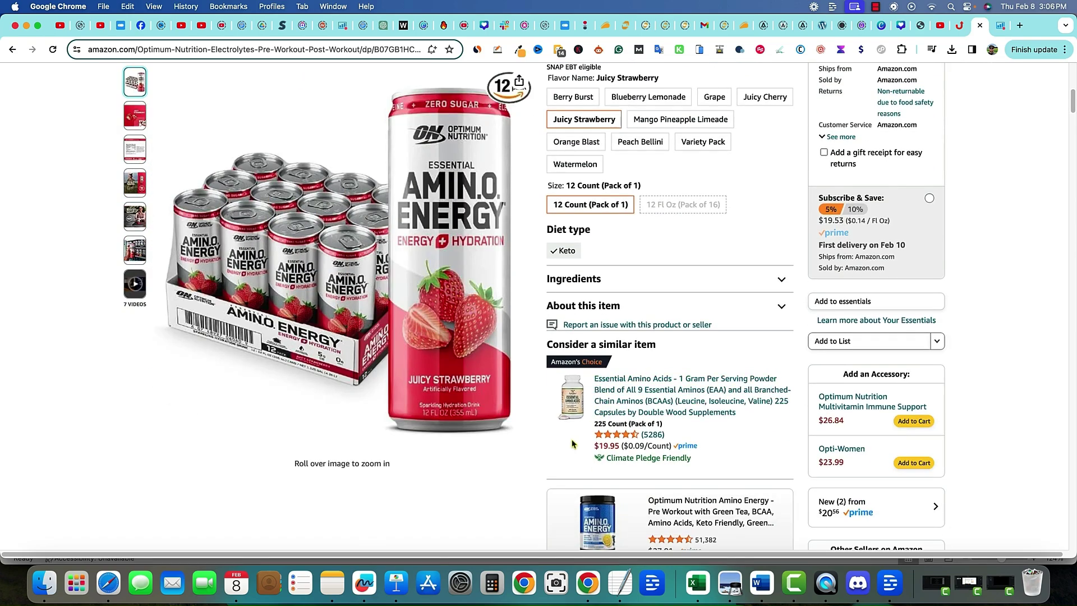
scroll(561, 421, "down", 10)
scroll(460, 437, "down", 15)
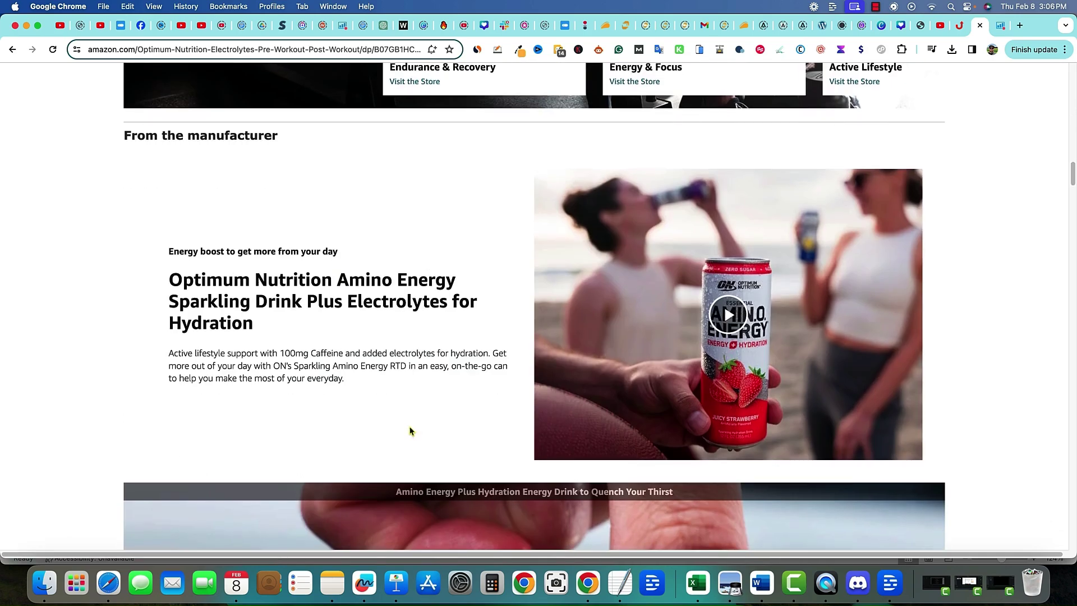
left_click_drag(273, 353, 477, 391)
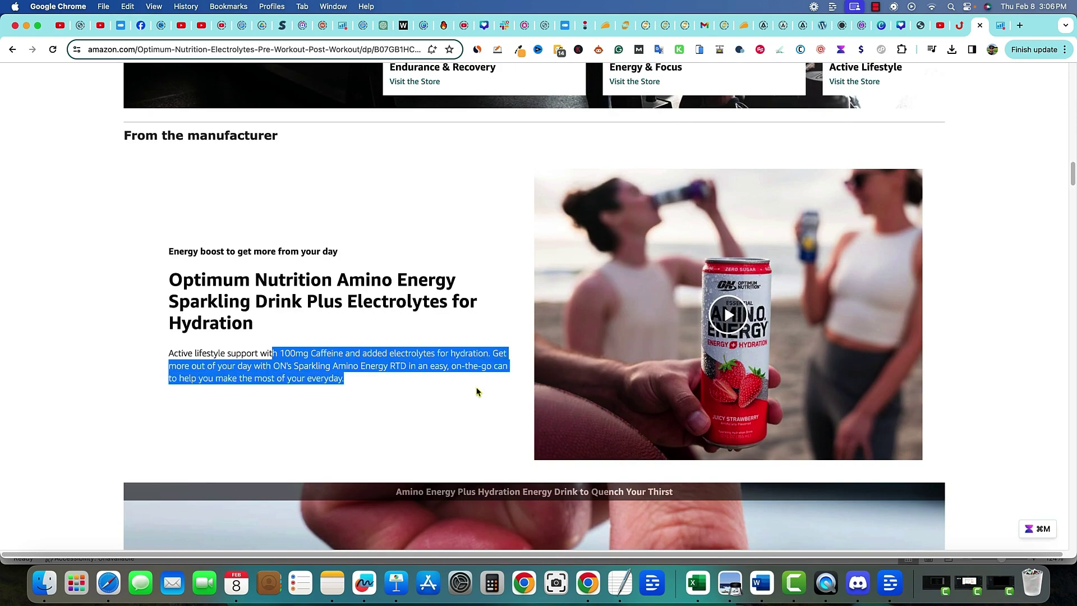
left_click(957, 29)
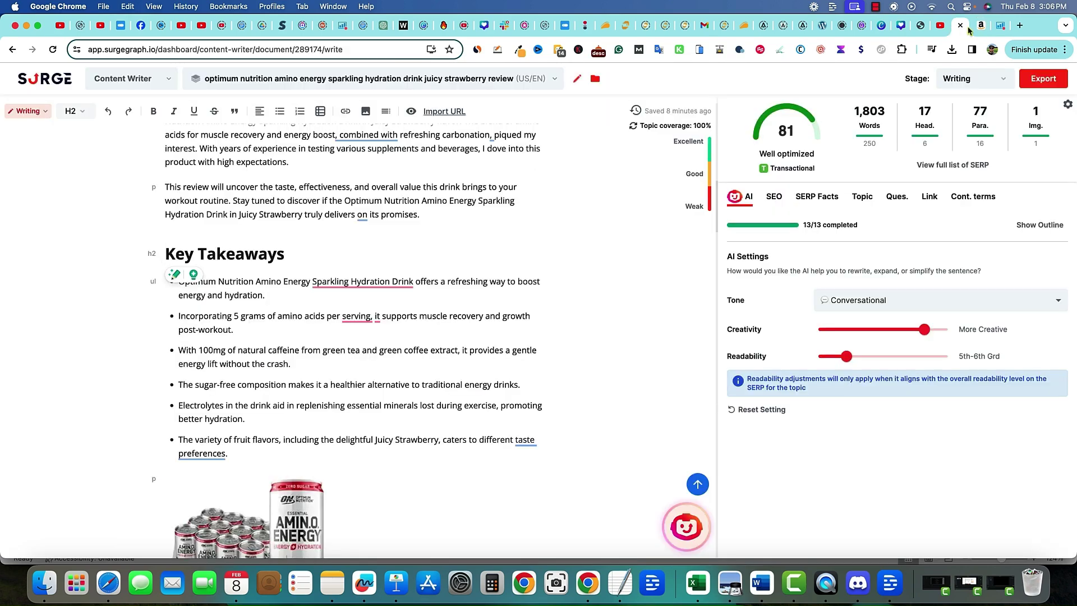
left_click(979, 27)
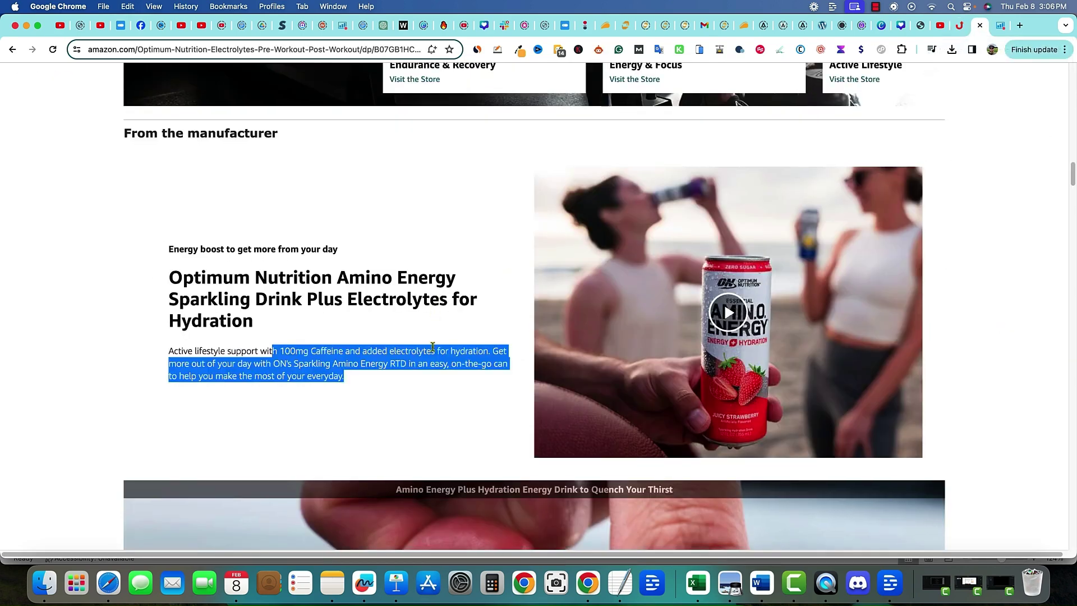
scroll(436, 308, "down", 15)
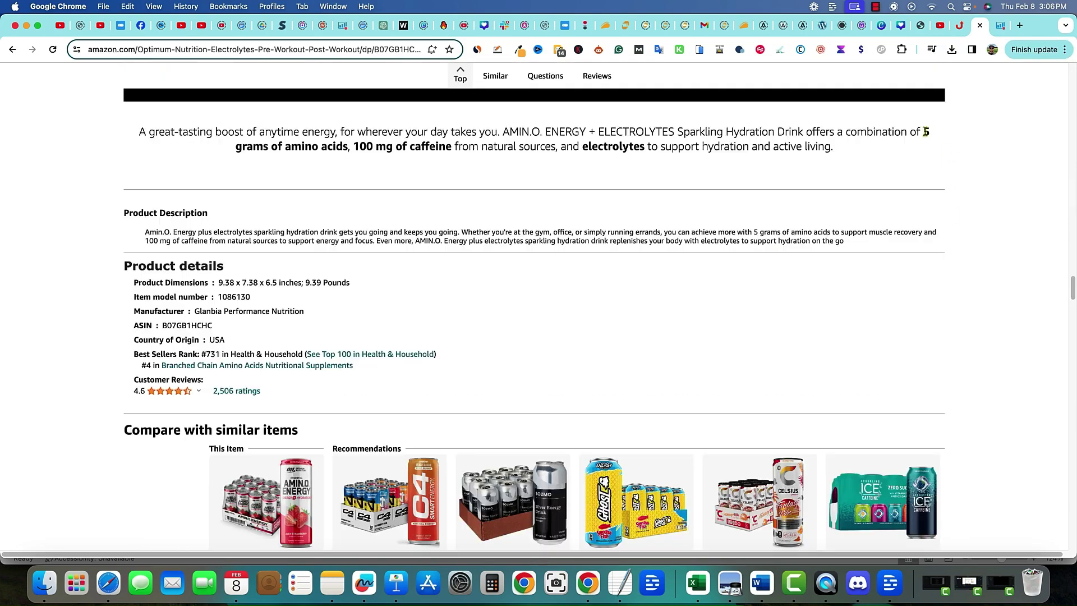
left_click_drag(924, 133, 359, 147)
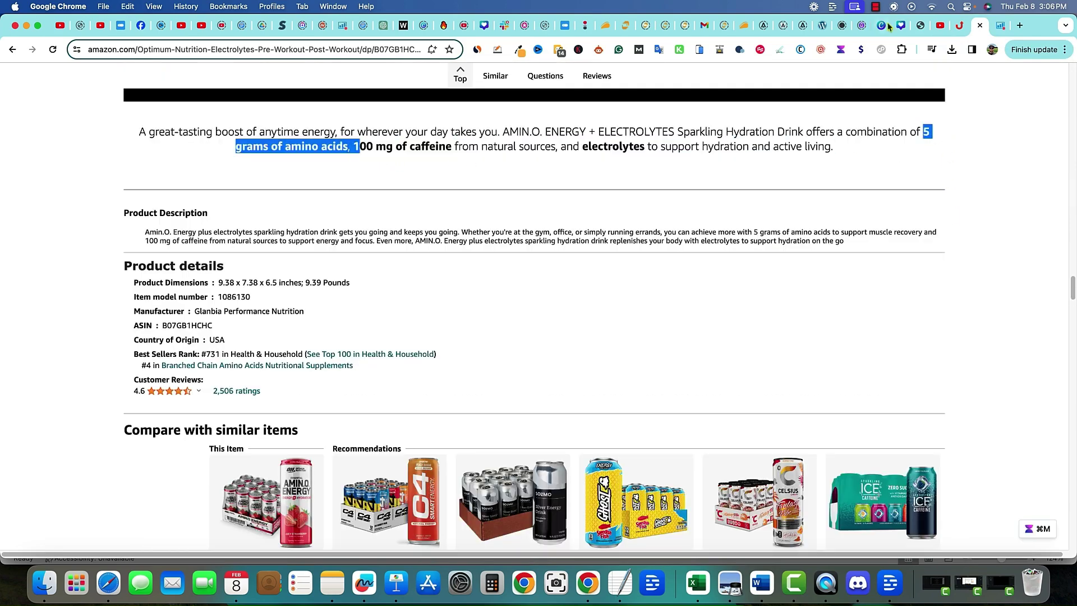
left_click(960, 26)
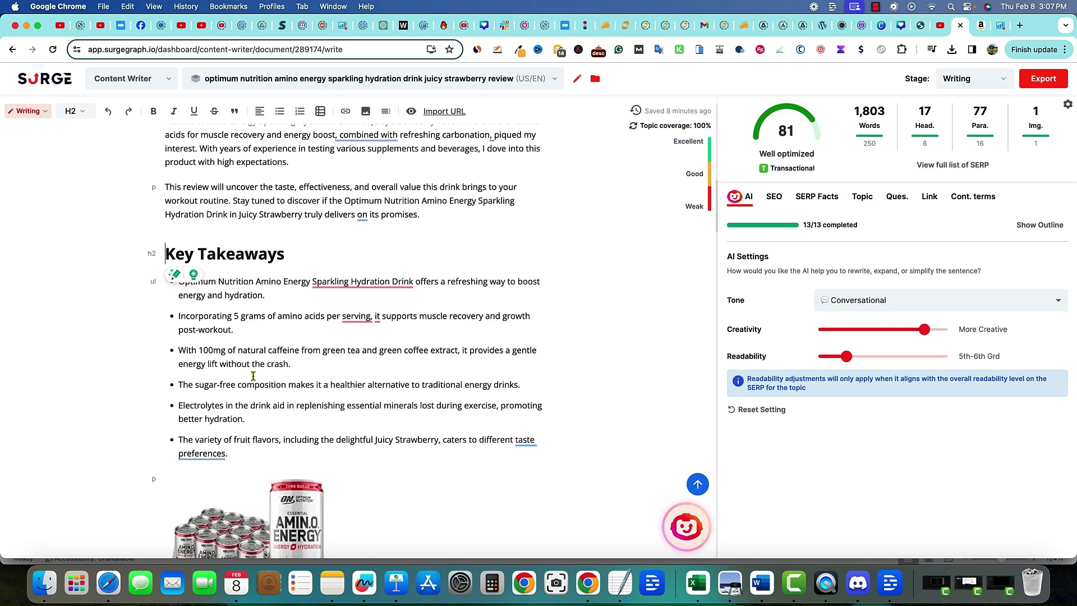
left_click(225, 281)
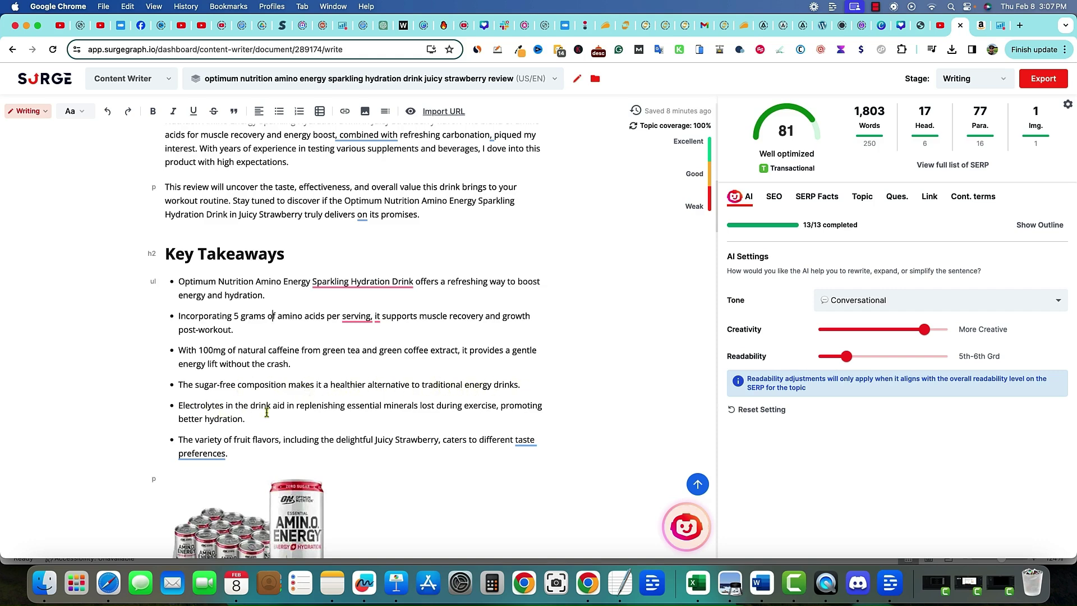
scroll(531, 416, "down", 5)
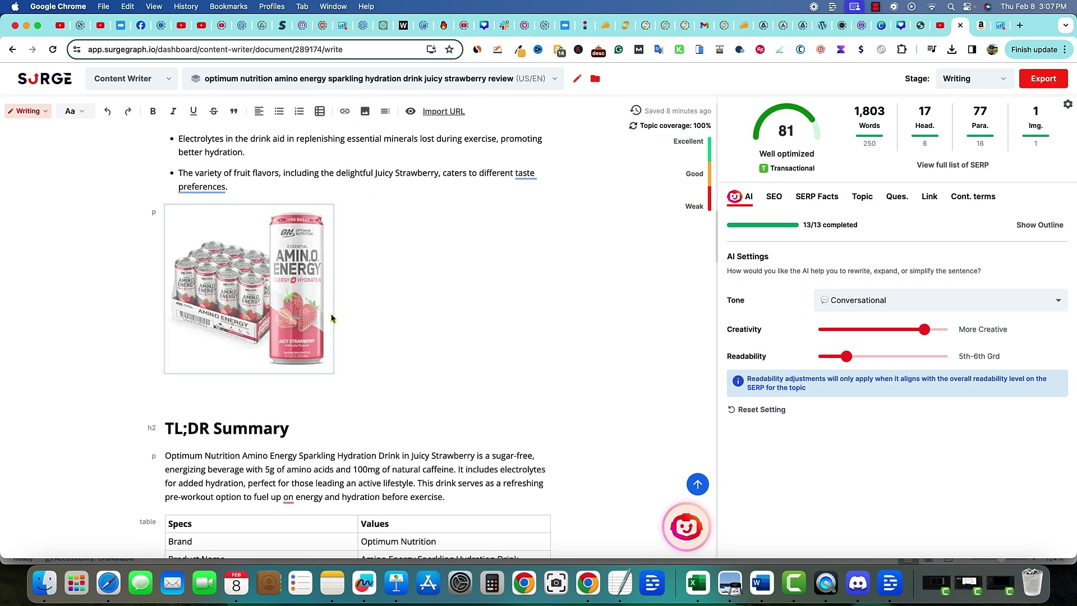
left_click(273, 300)
left_click(511, 294)
scroll(536, 325, "up", 2)
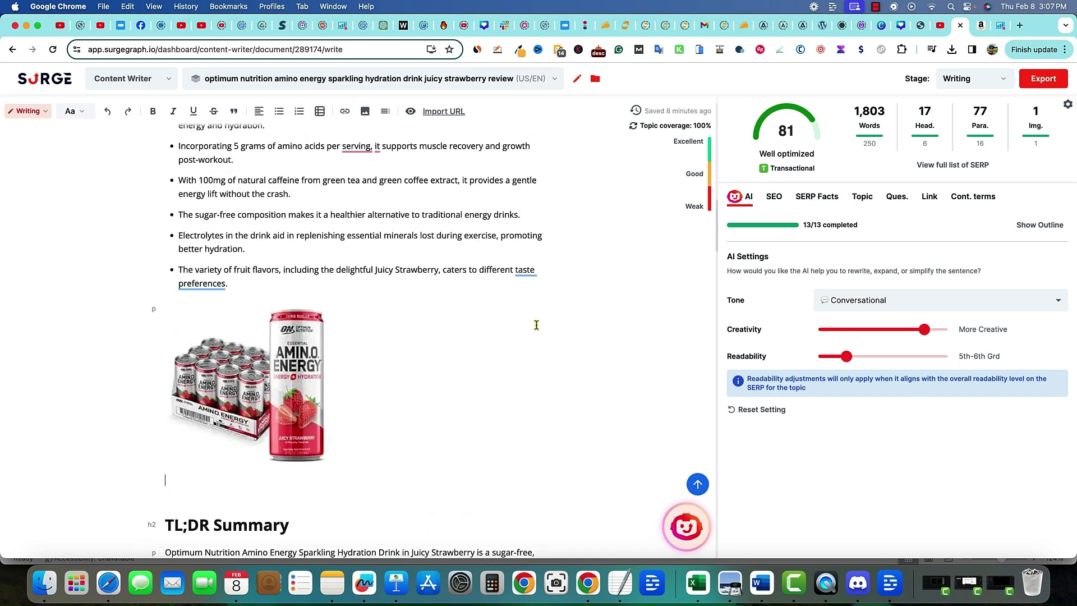
scroll(404, 334, "down", 8)
scroll(263, 288, "up", 3)
left_click_drag(251, 272, 165, 273)
left_click(520, 312)
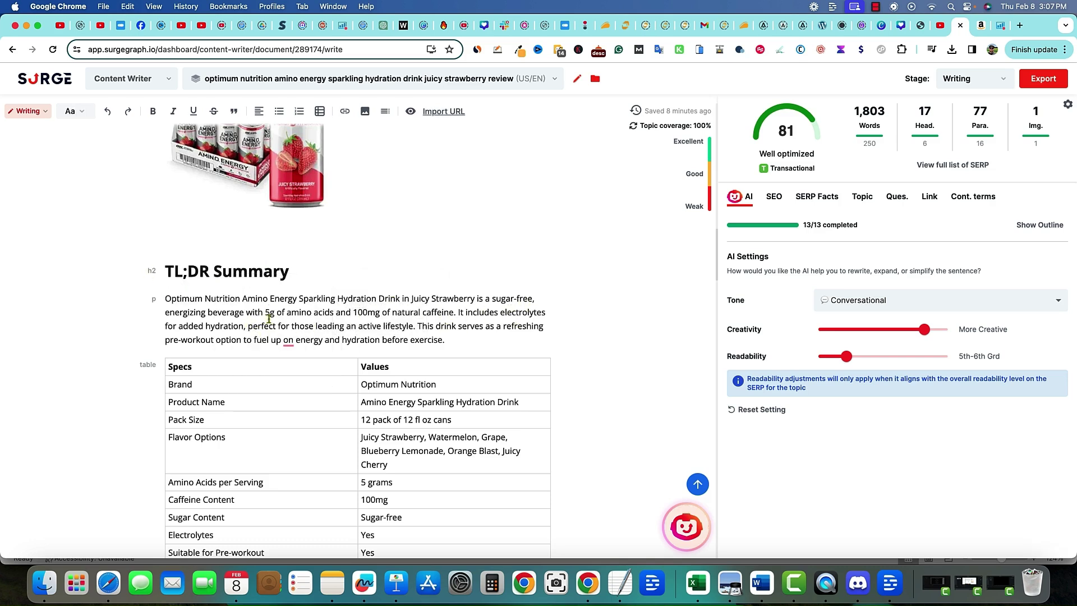
scroll(429, 350, "down", 4)
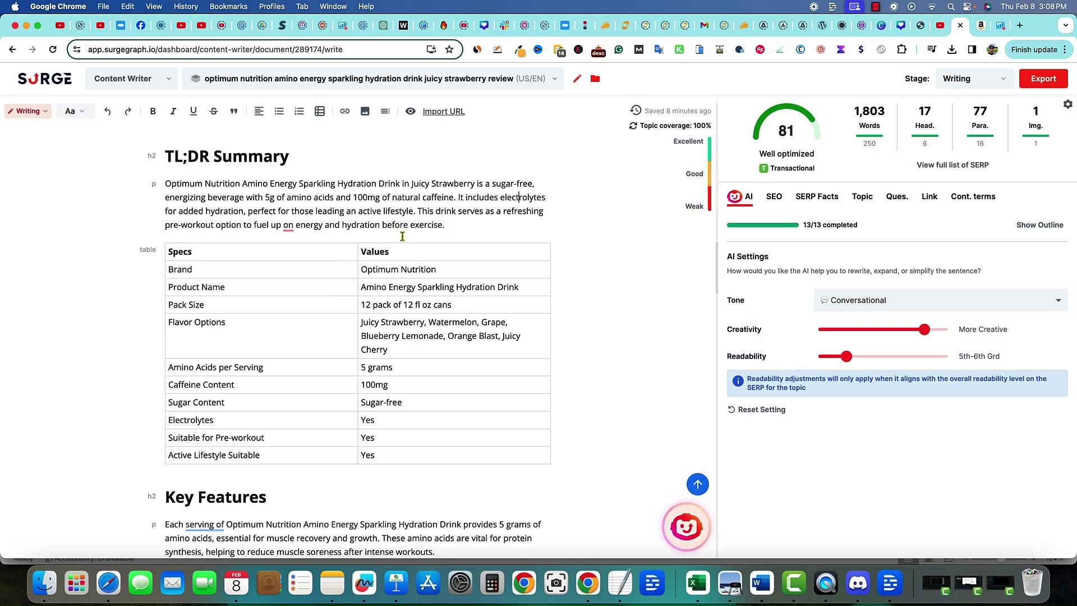
left_click_drag(409, 225, 175, 186)
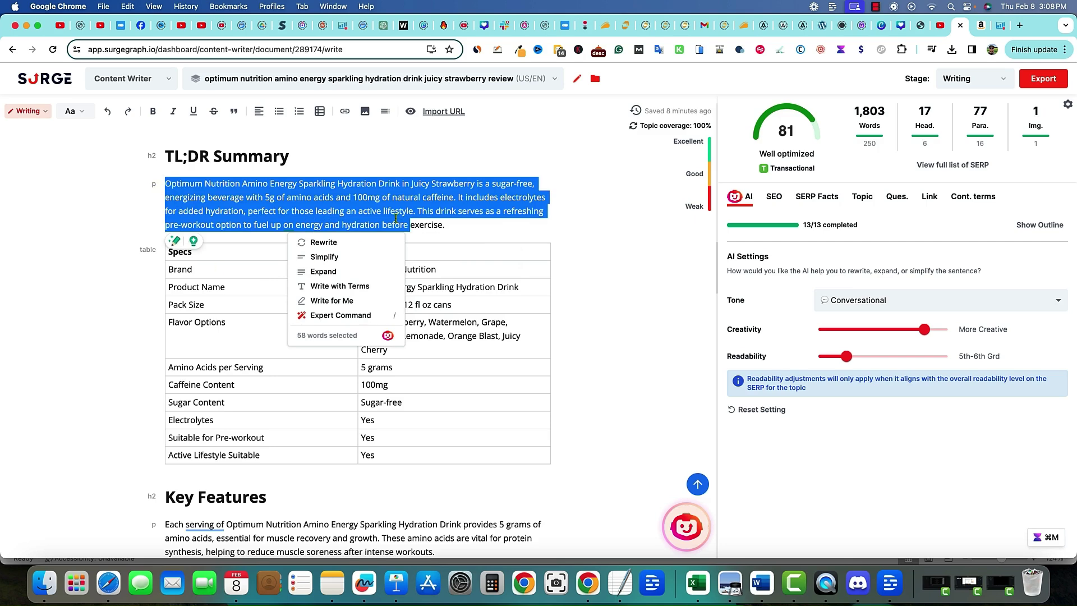
left_click(463, 277)
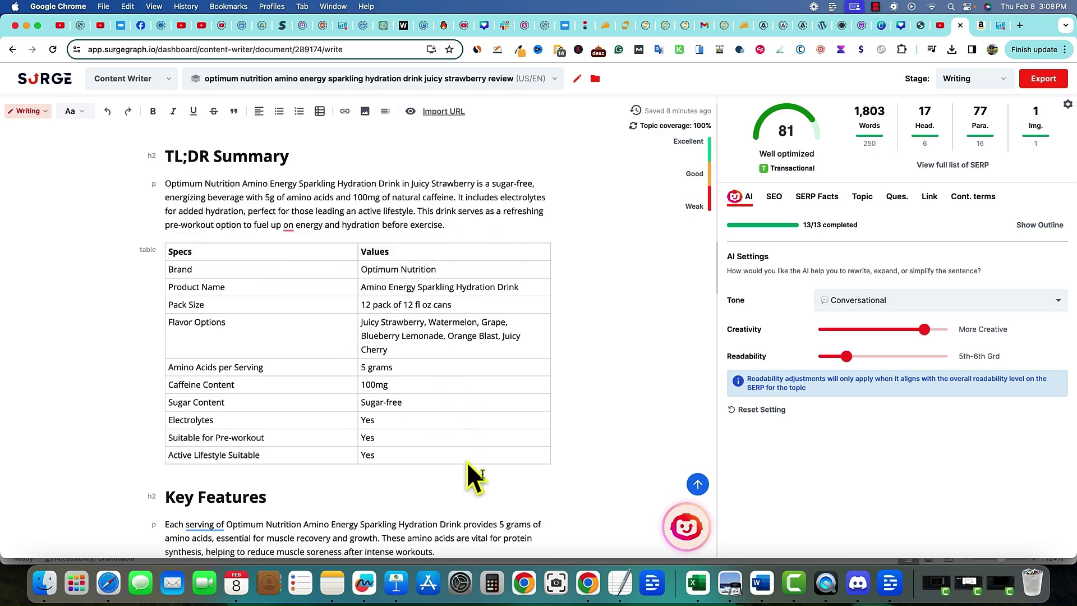
scroll(483, 472, "down", 1)
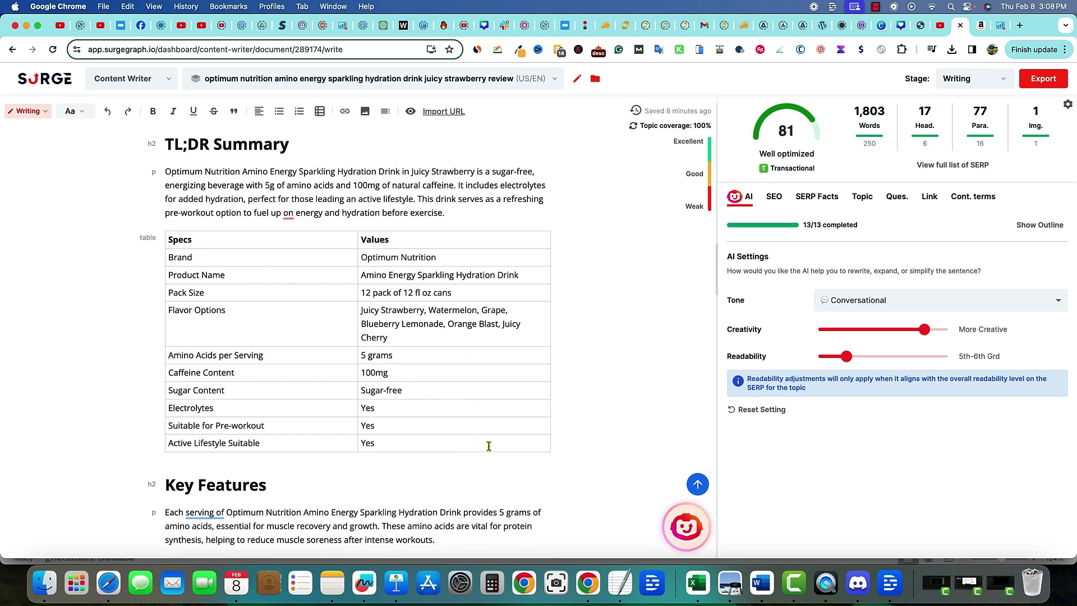
scroll(486, 431, "down", 1)
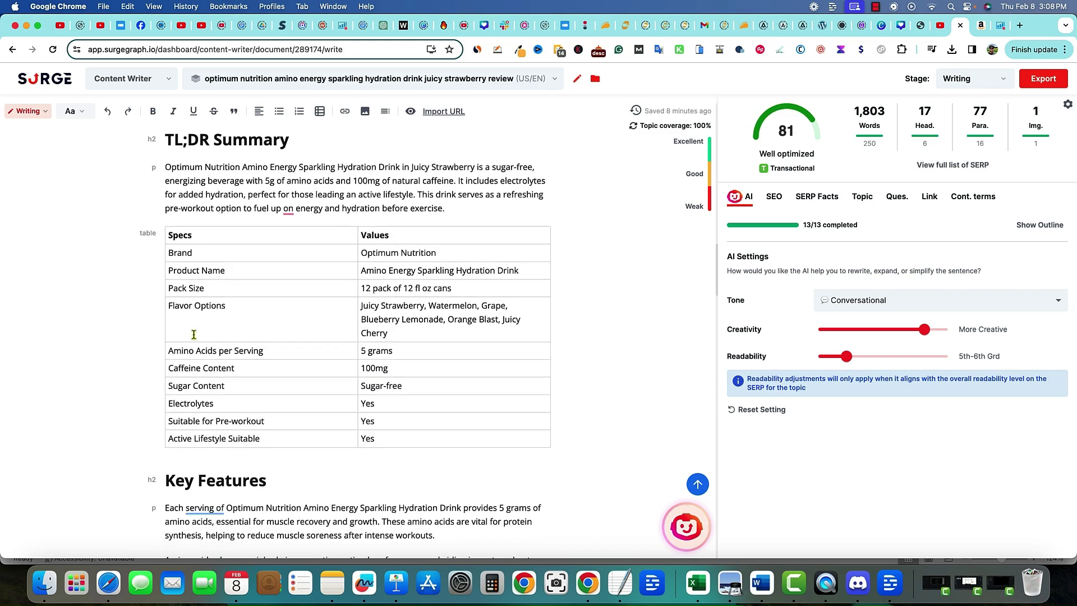
scroll(466, 390, "down", 3)
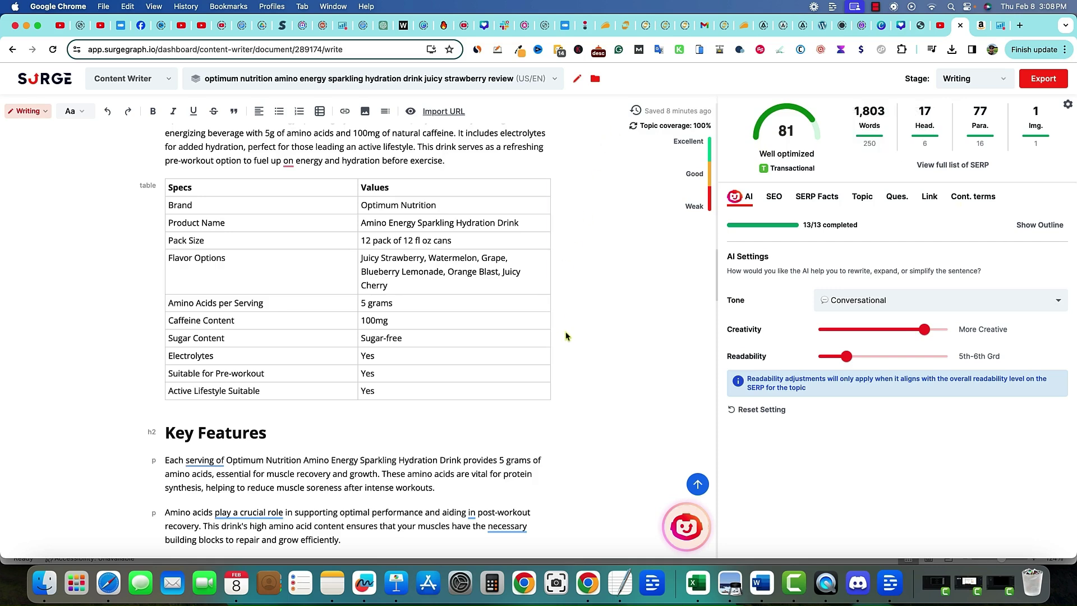
scroll(567, 343, "down", 5)
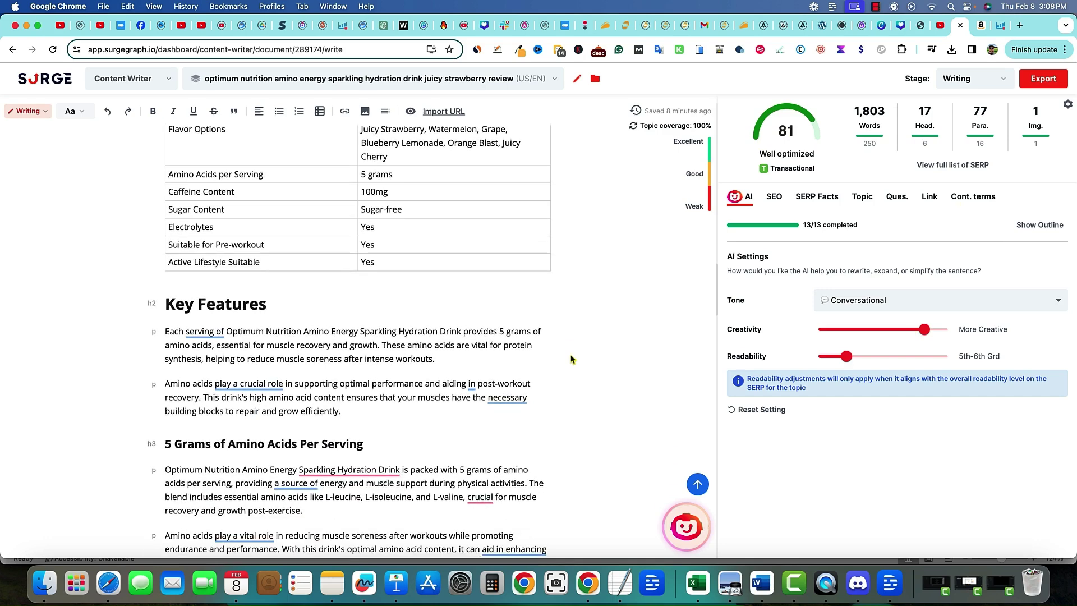
scroll(571, 359, "down", 3)
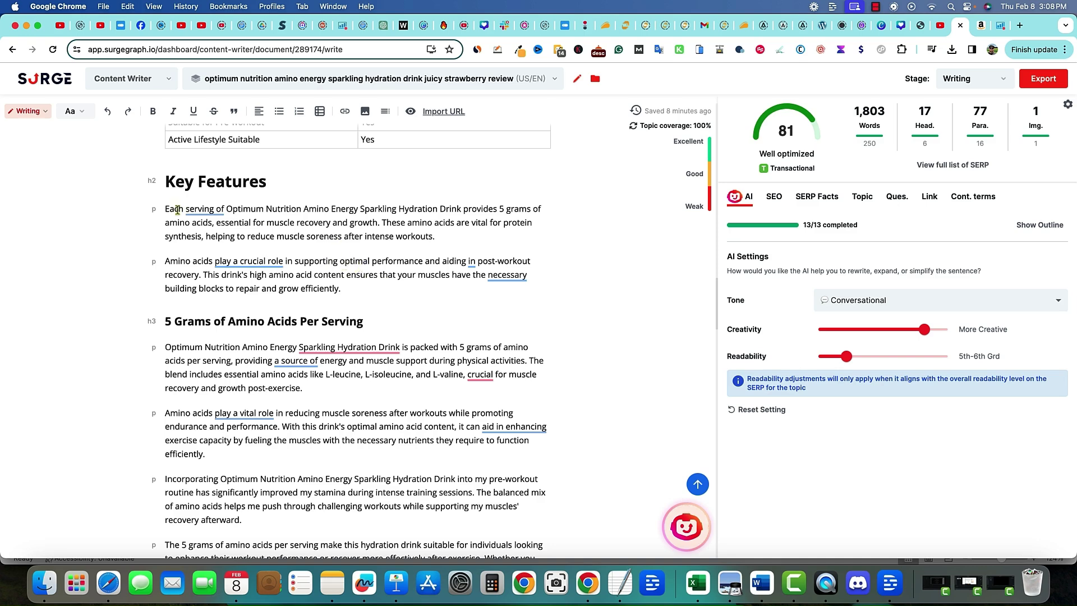
scroll(269, 324, "down", 2)
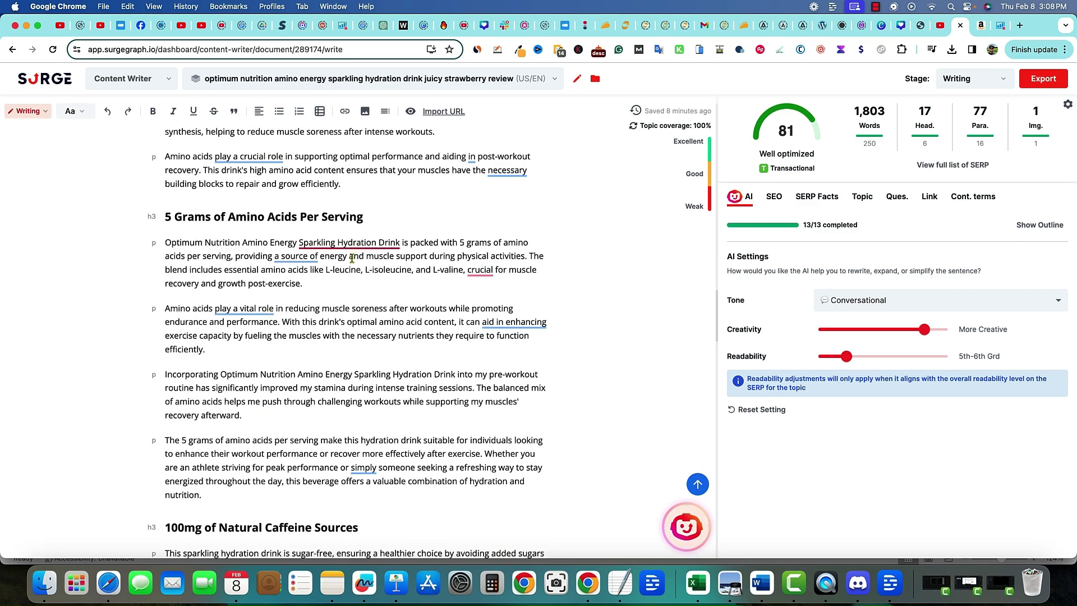
scroll(226, 416, "down", 3)
scroll(226, 417, "down", 5)
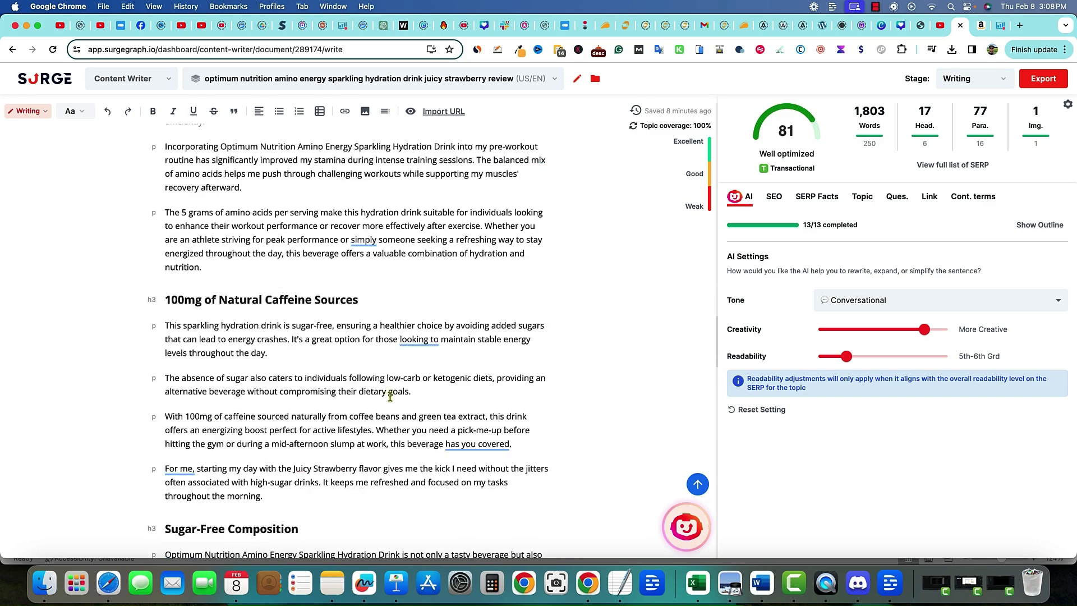
scroll(191, 393, "down", 8)
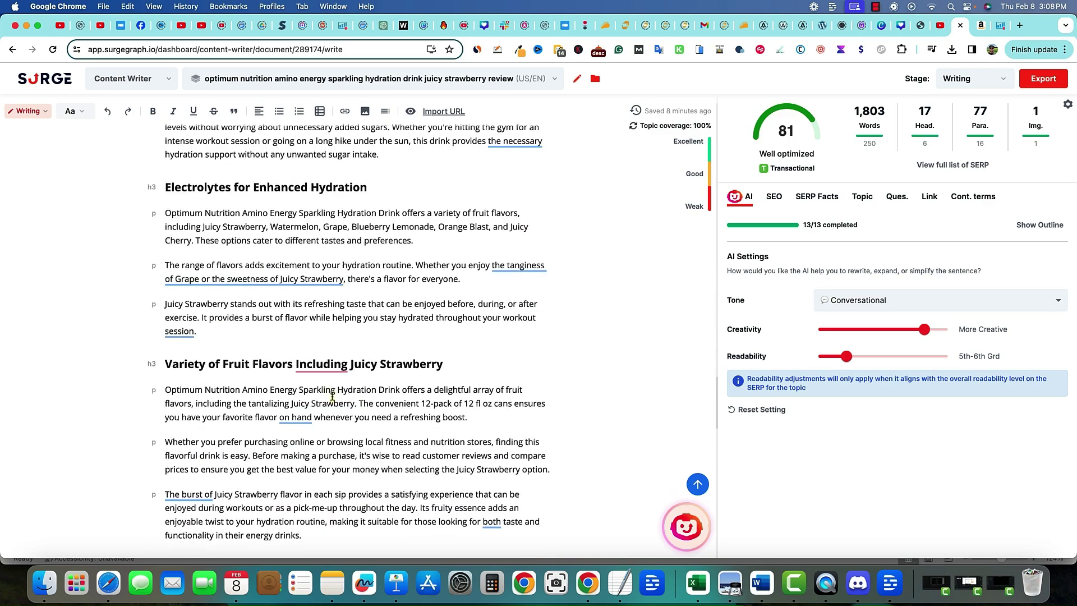
scroll(274, 380, "down", 2)
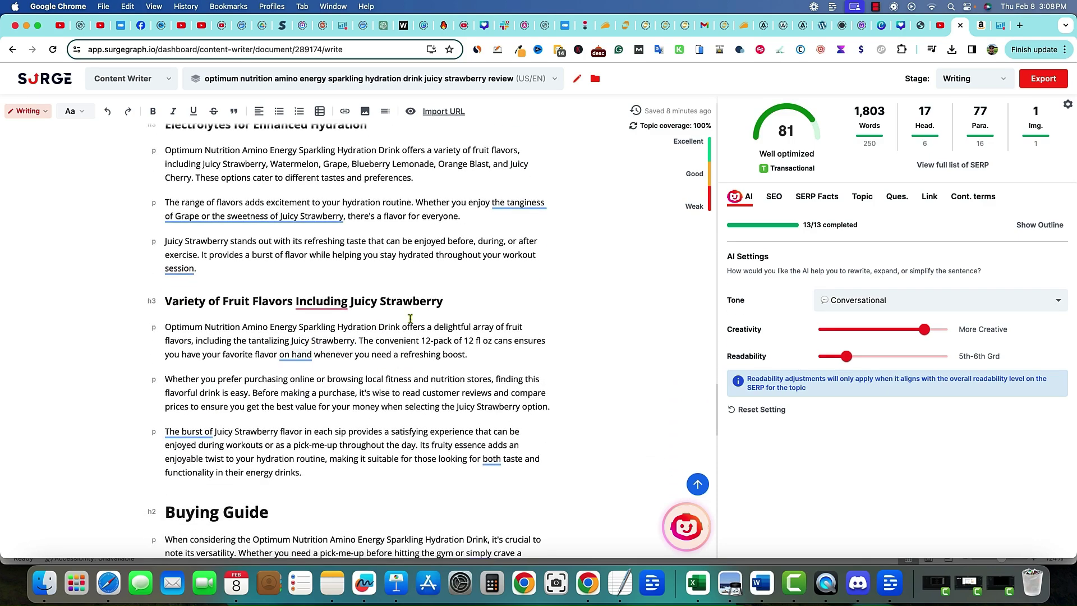
scroll(295, 400, "down", 4)
scroll(334, 335, "down", 6)
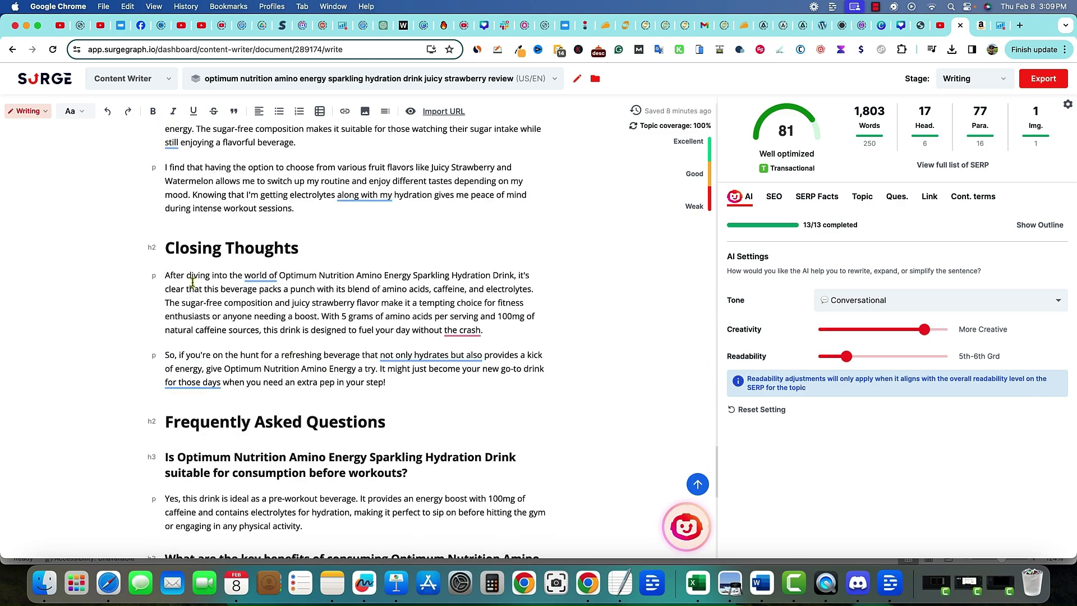
left_click_drag(192, 279, 483, 331)
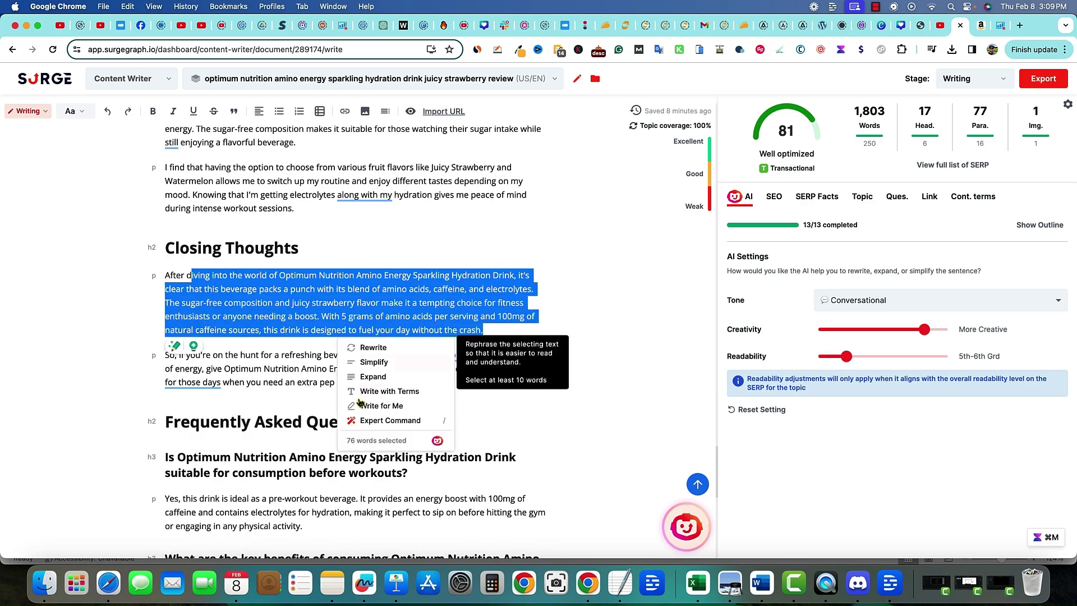
left_click(257, 366)
mouse_move(393, 357)
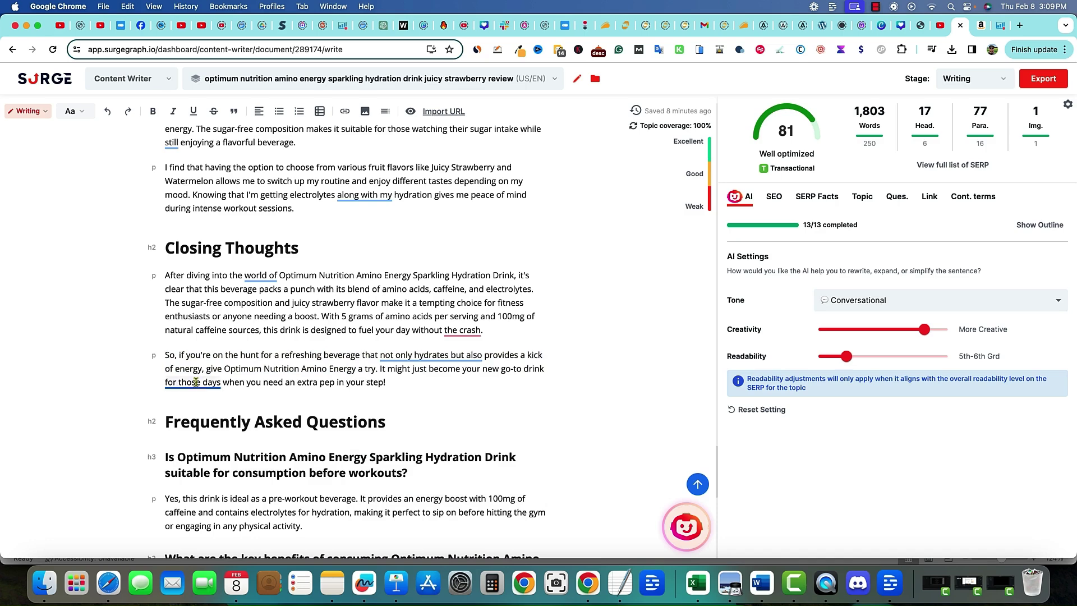
mouse_move(220, 382)
left_click(410, 380)
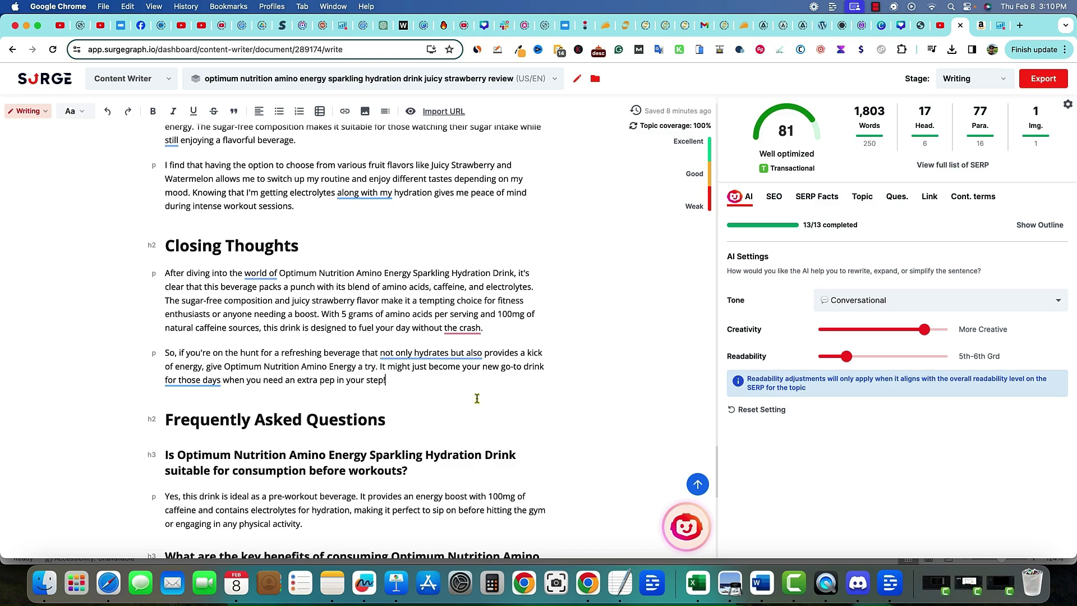
scroll(484, 394, "up", 20)
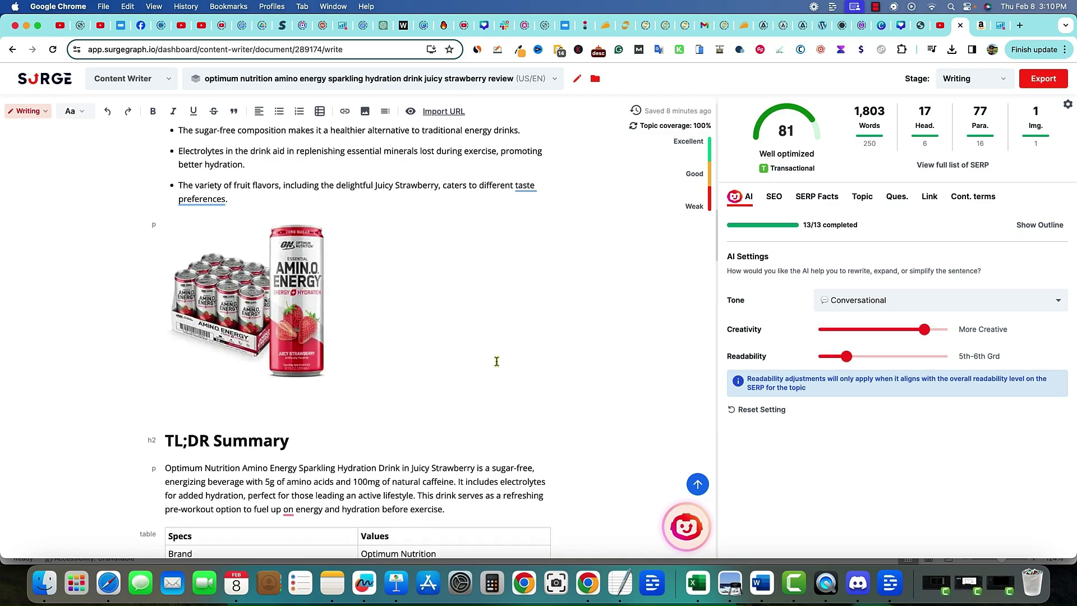
scroll(495, 362, "down", 15)
scroll(497, 362, "down", 15)
scroll(497, 362, "down", 5)
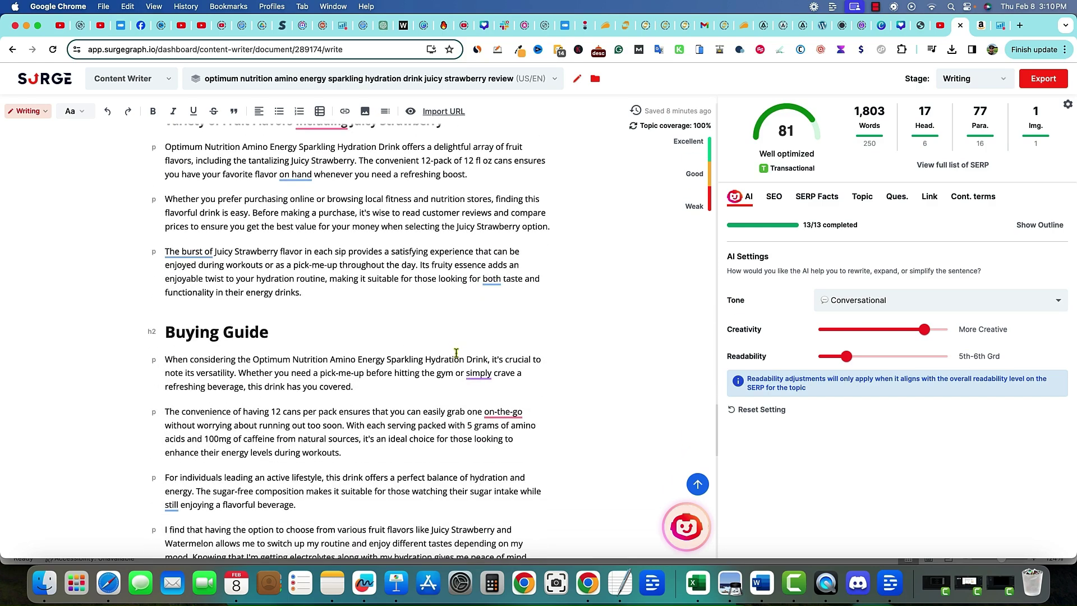
scroll(424, 337, "down", 5)
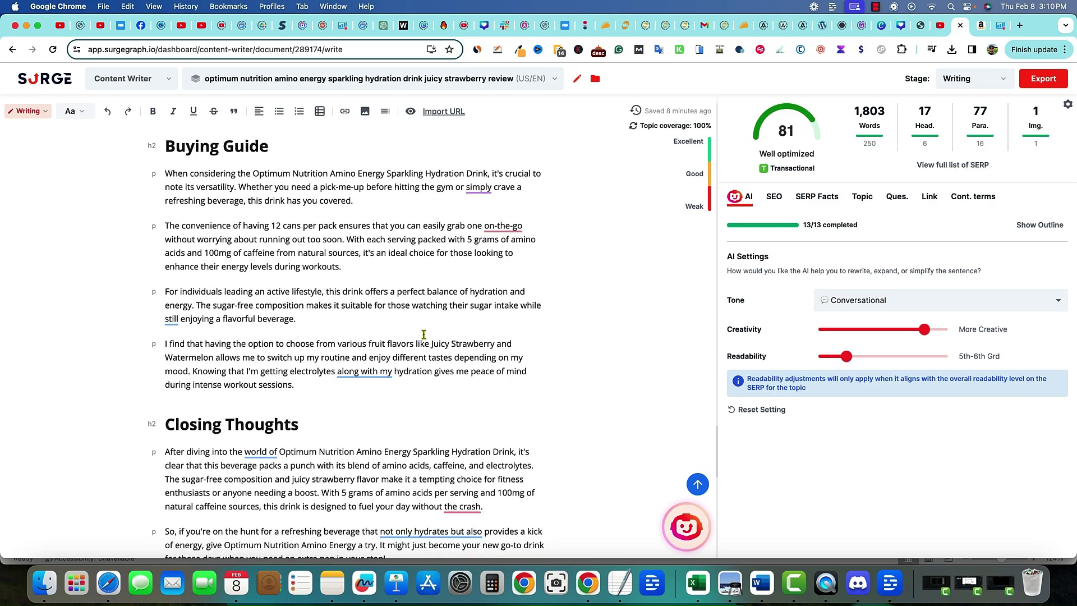
scroll(425, 335, "down", 6)
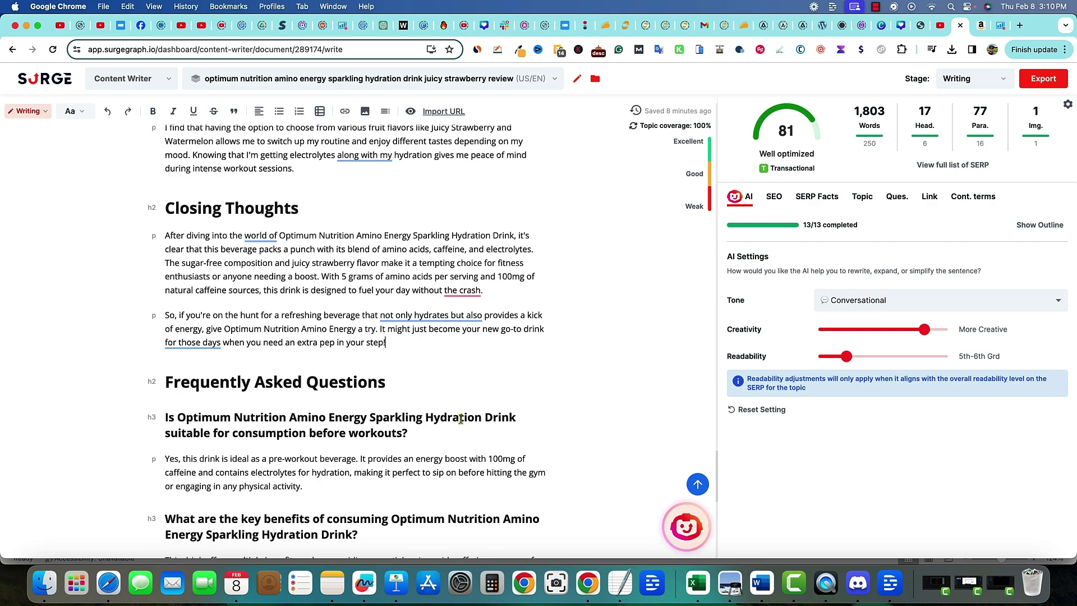
scroll(459, 415, "down", 7)
scroll(331, 388, "up", 7)
scroll(332, 387, "down", 4)
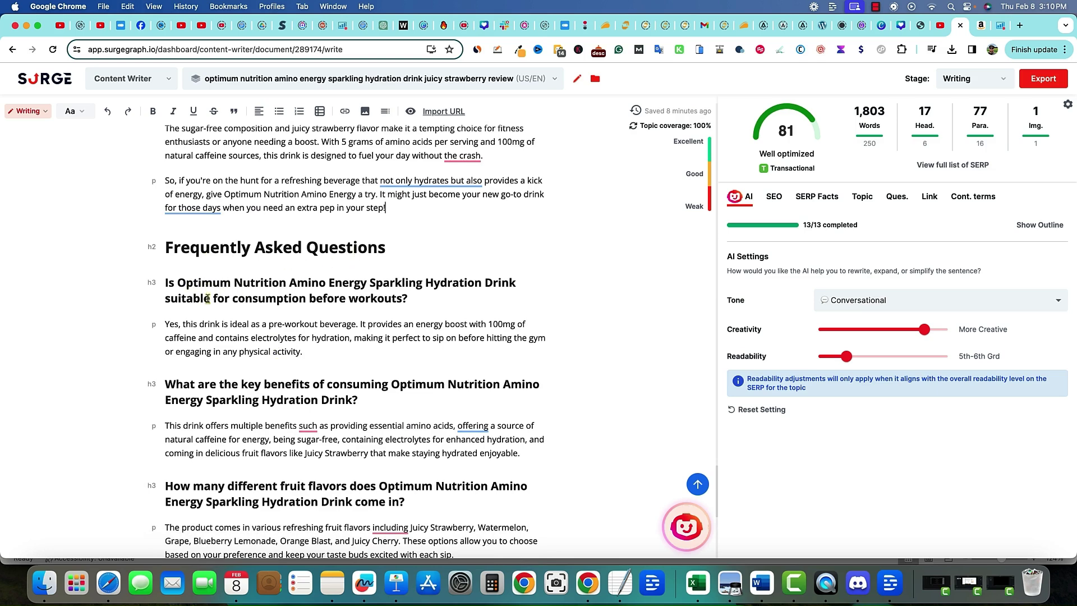
scroll(316, 364, "down", 2)
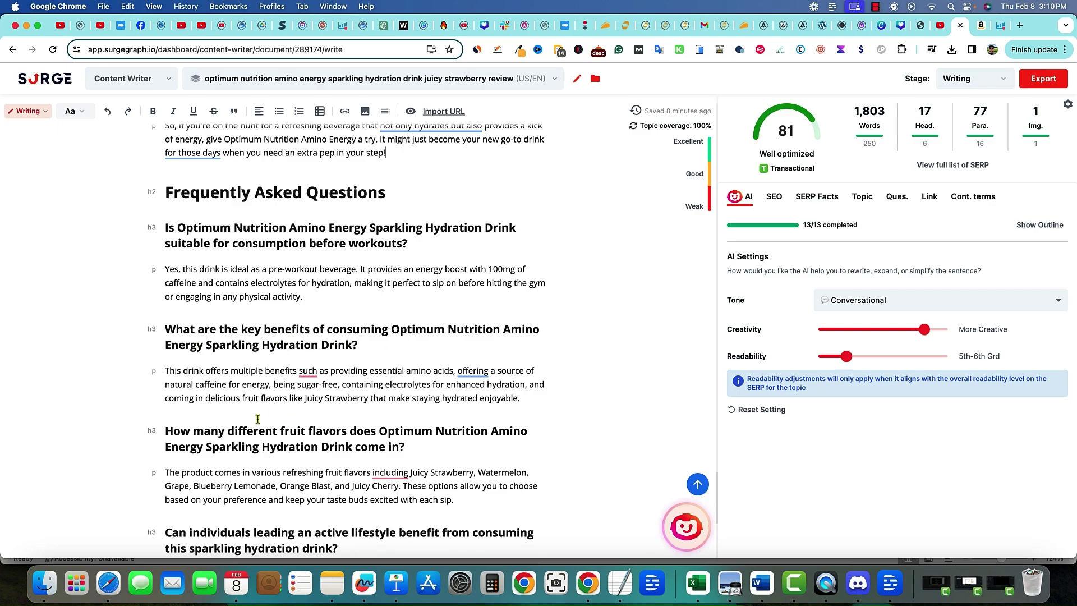
scroll(256, 419, "down", 6)
scroll(402, 425, "up", 15)
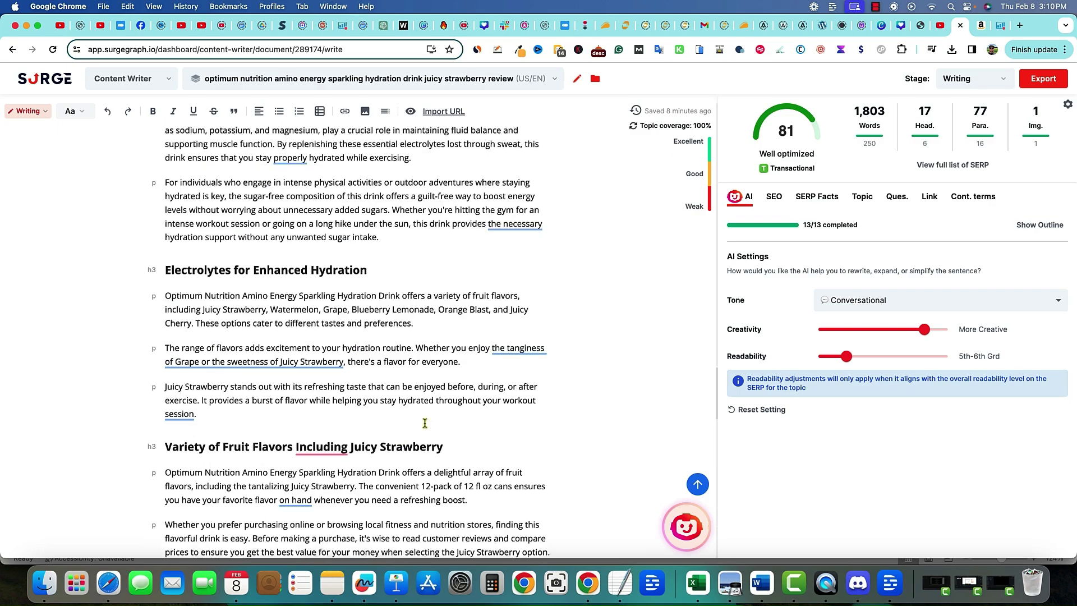
scroll(487, 398, "up", 3)
mouse_move(786, 149)
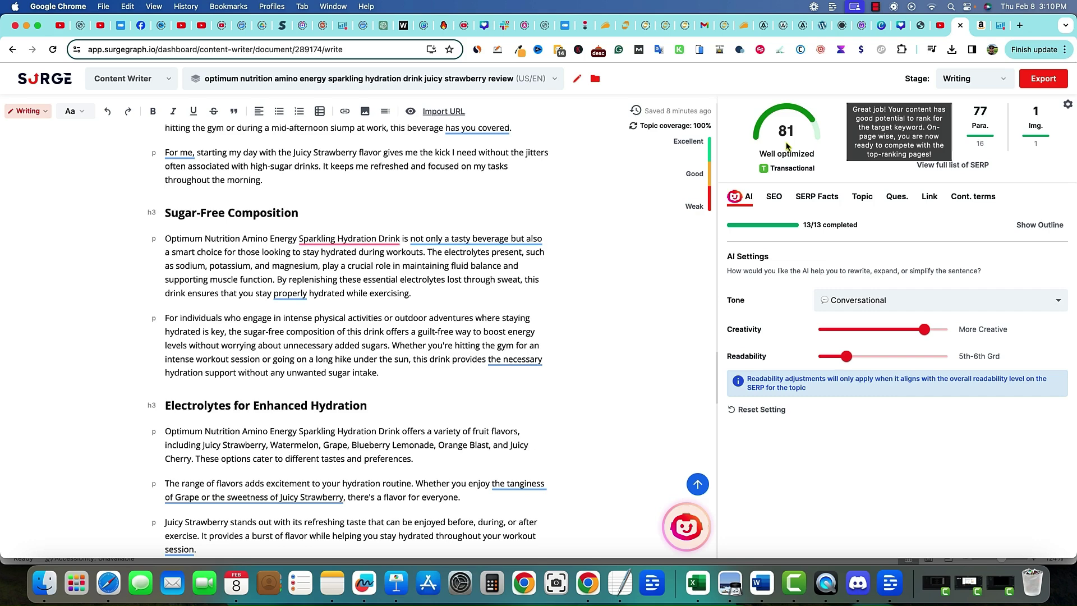
Open the SEO analysis for the 81-scoring review and scroll through its suggestions.
left_click(772, 203)
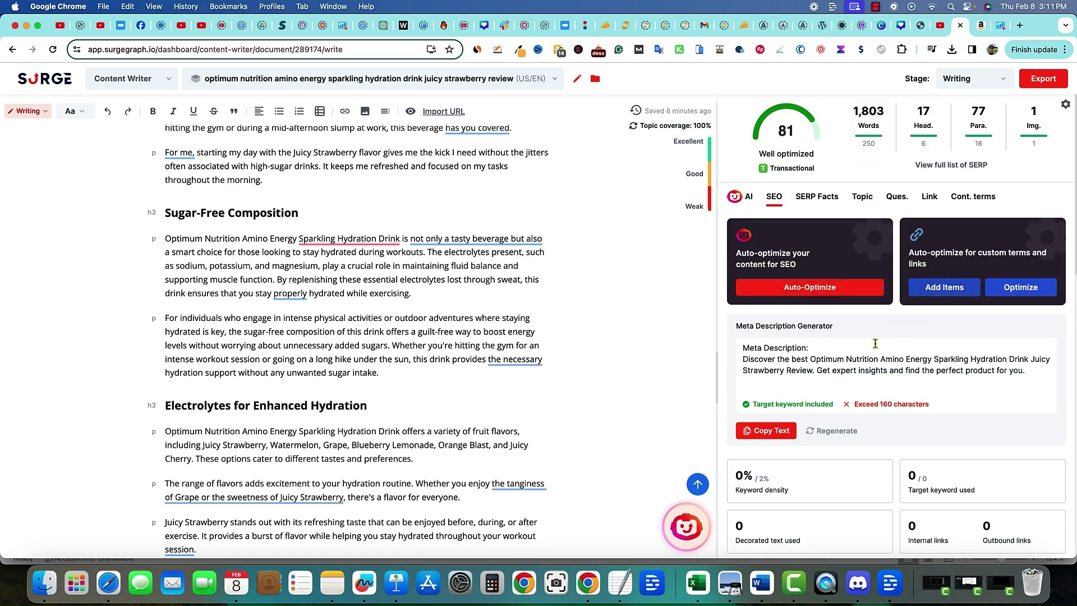
scroll(967, 261, "down", 2)
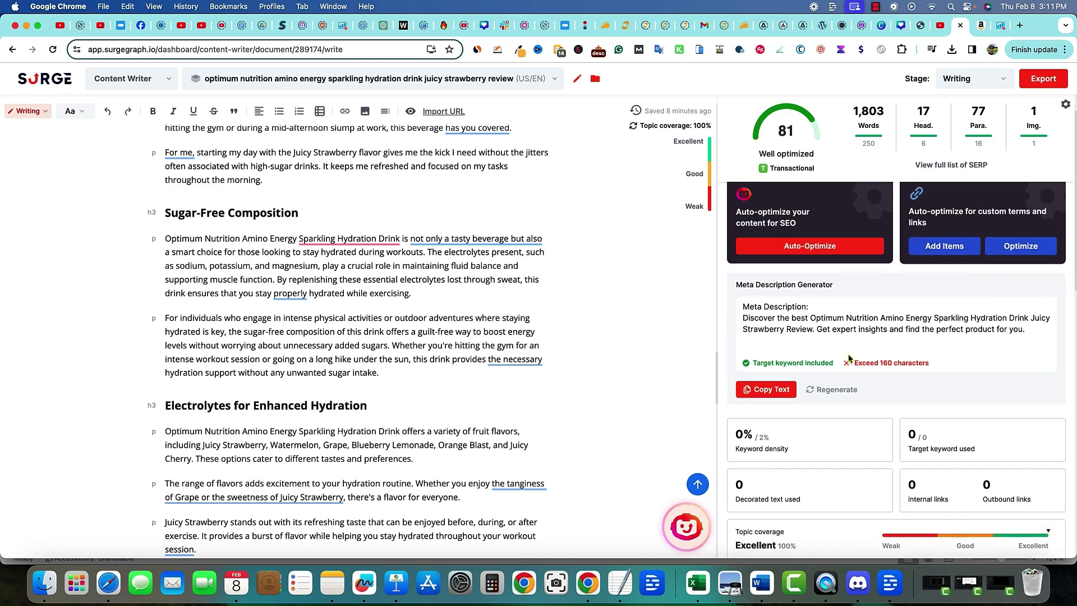
scroll(763, 255, "down", 5)
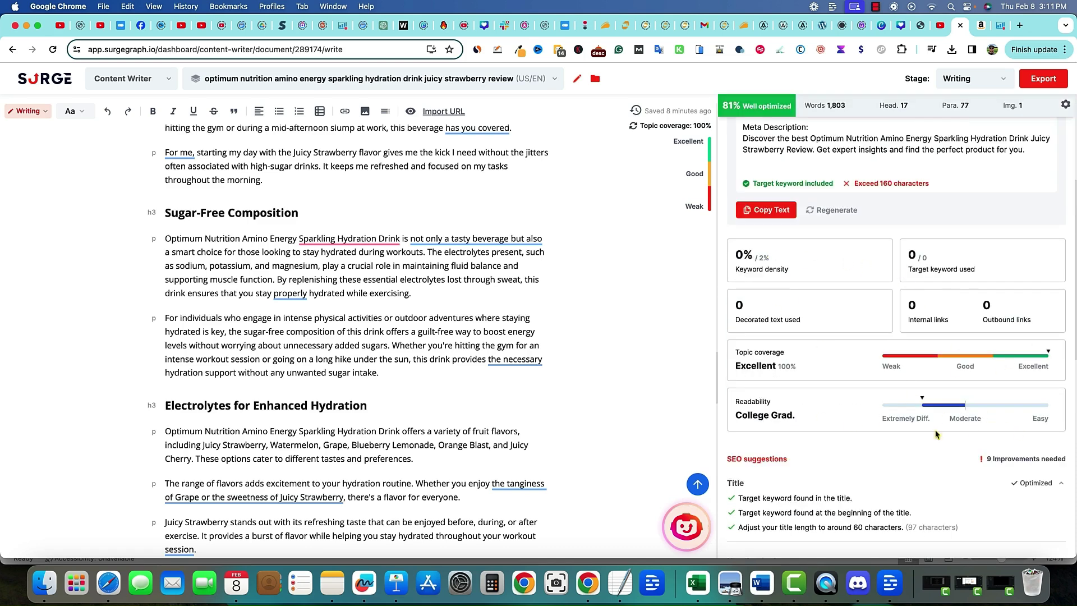
scroll(926, 415, "down", 2)
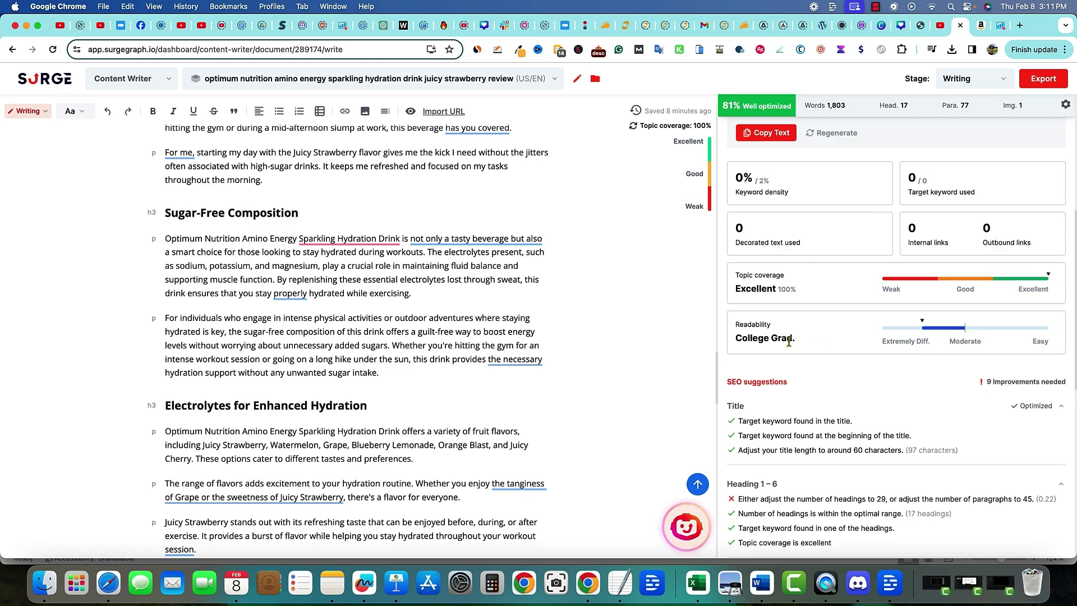
Finish reviewing the suggestions, then show the 34 facts gathered from search results.
mouse_move(851, 465)
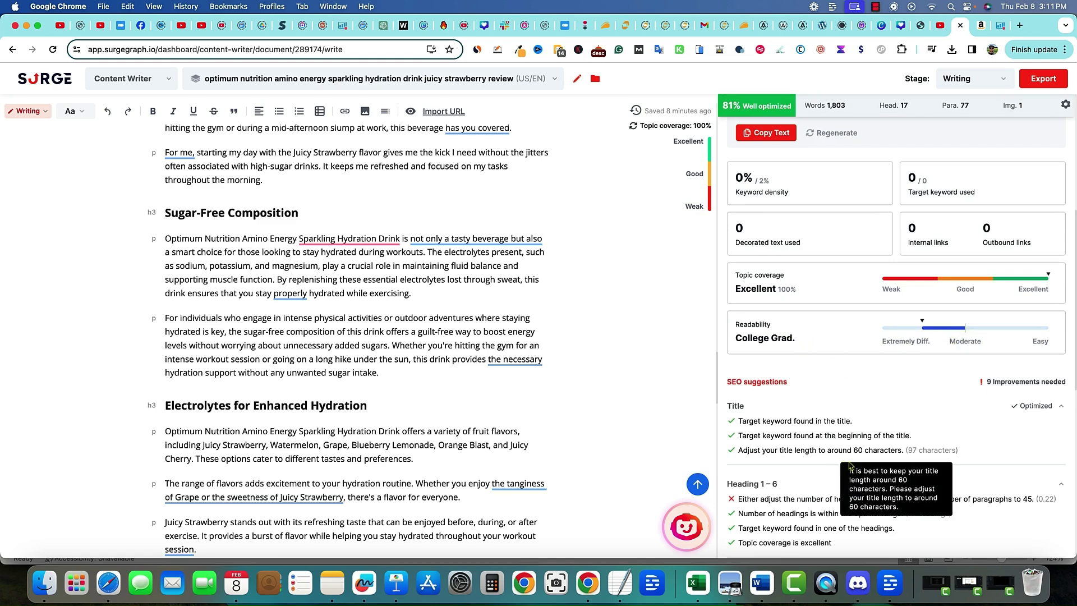
scroll(875, 443, "down", 6)
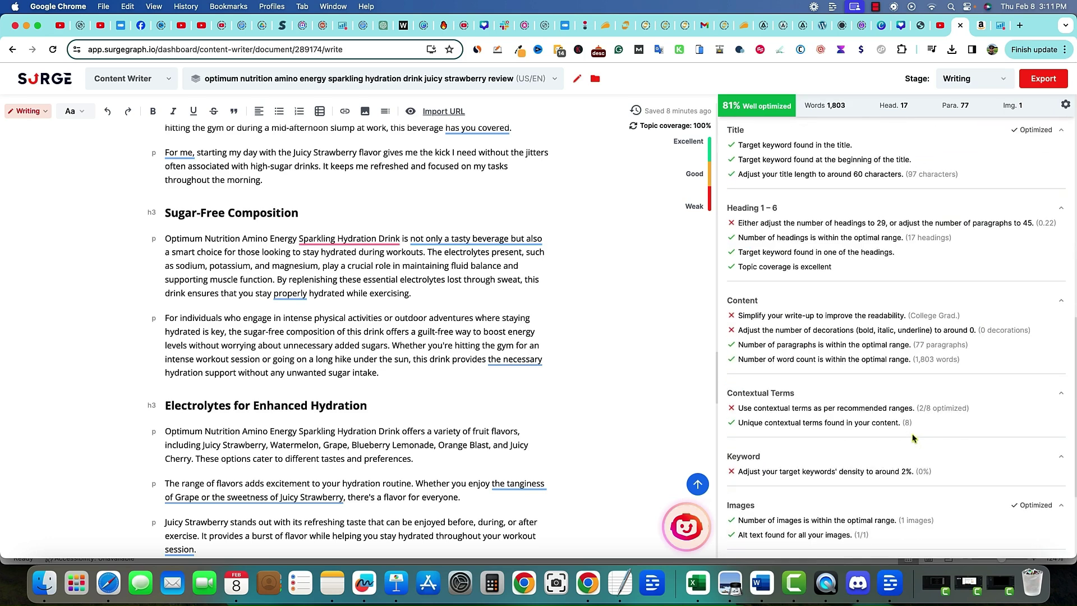
scroll(892, 415, "down", 2)
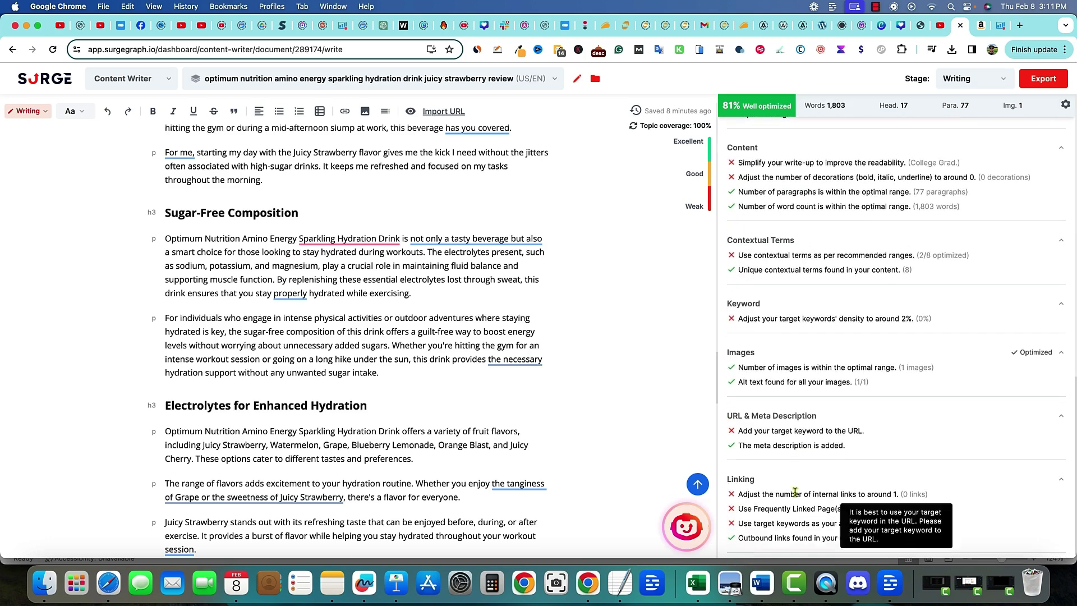
mouse_move(790, 501)
scroll(876, 400, "up", 8)
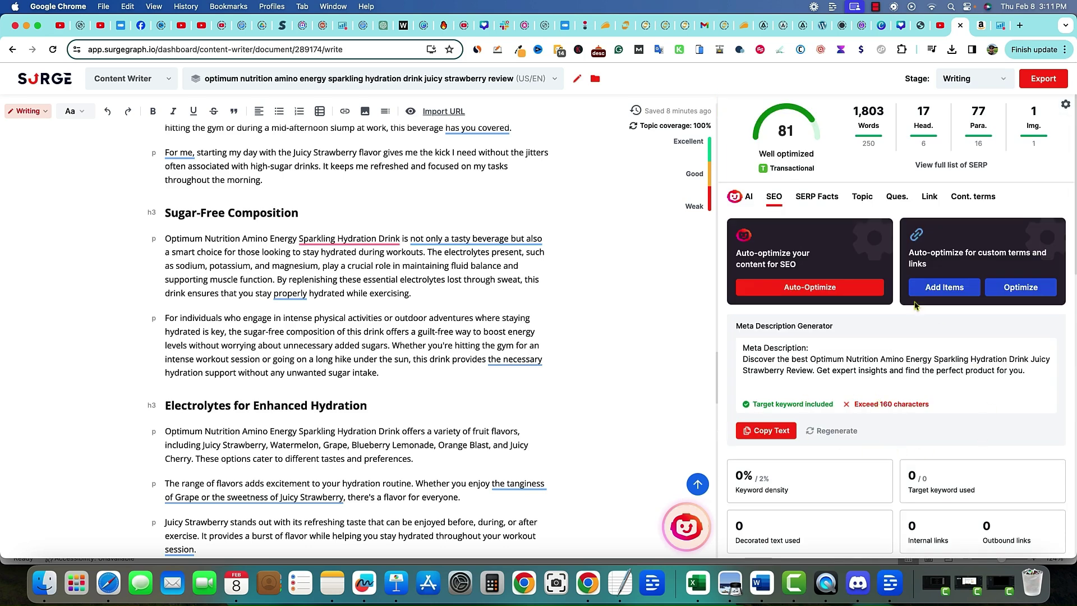
left_click(827, 201)
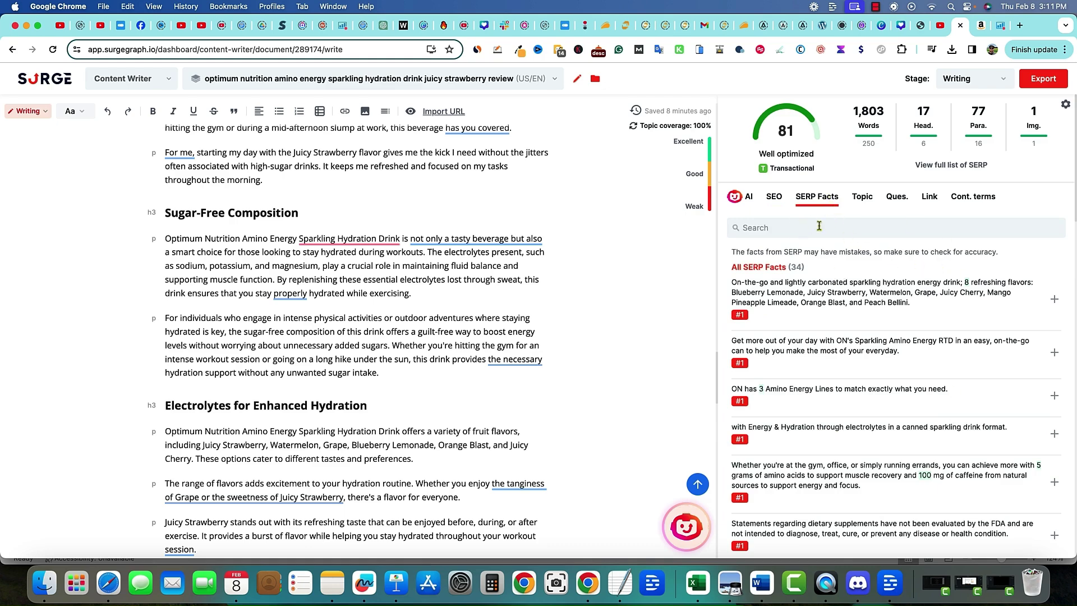
Check the Topic, Questions and Link lists, ending on the 17 contextual terms with usage counts.
scroll(951, 422, "down", 5)
scroll(951, 422, "up", 5)
left_click(863, 202)
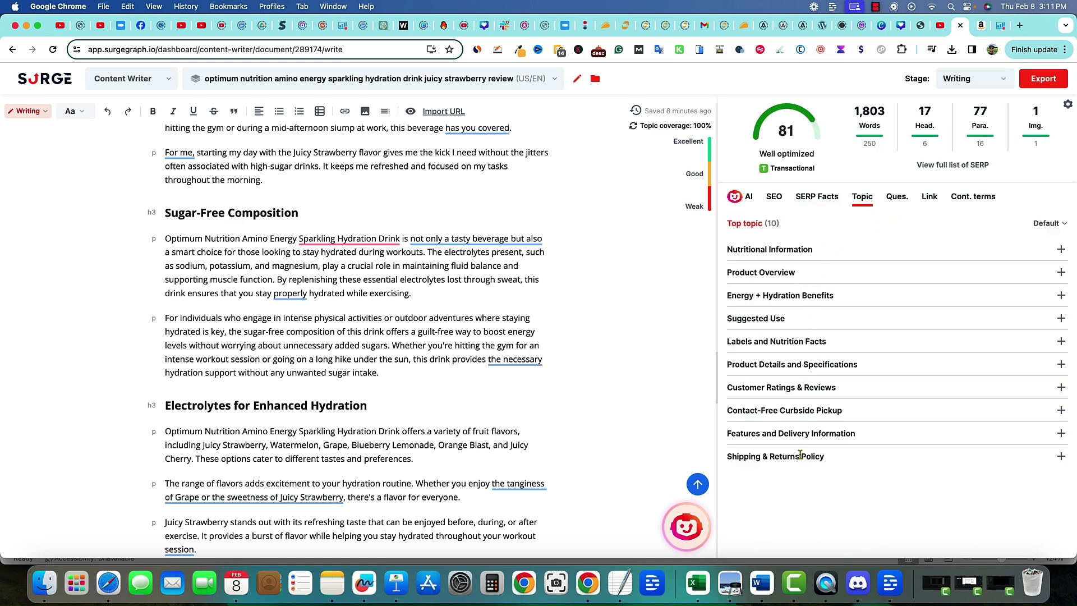
left_click(896, 201)
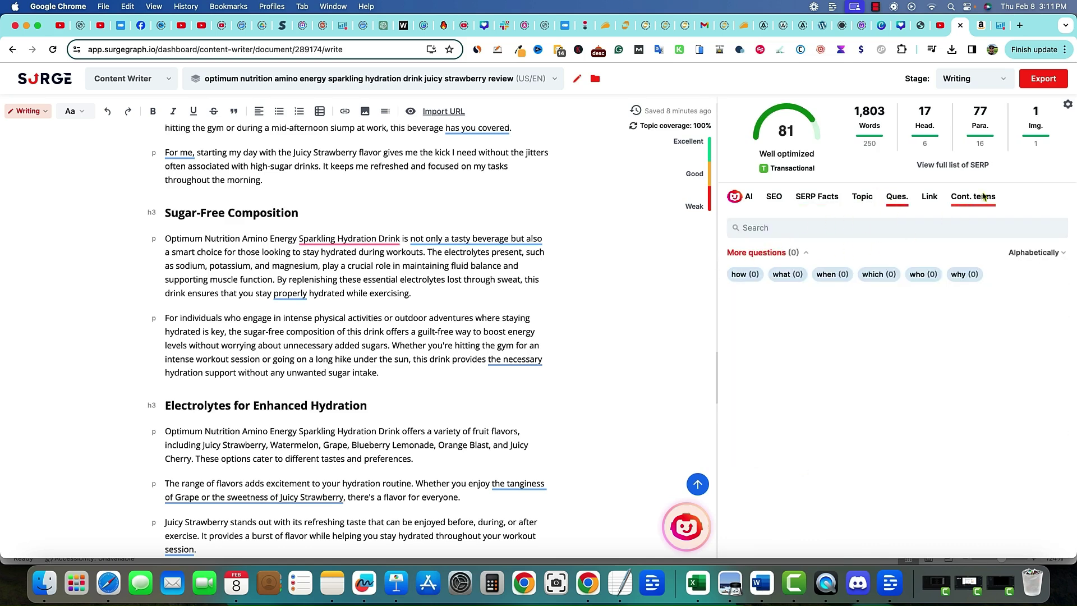
left_click(930, 197)
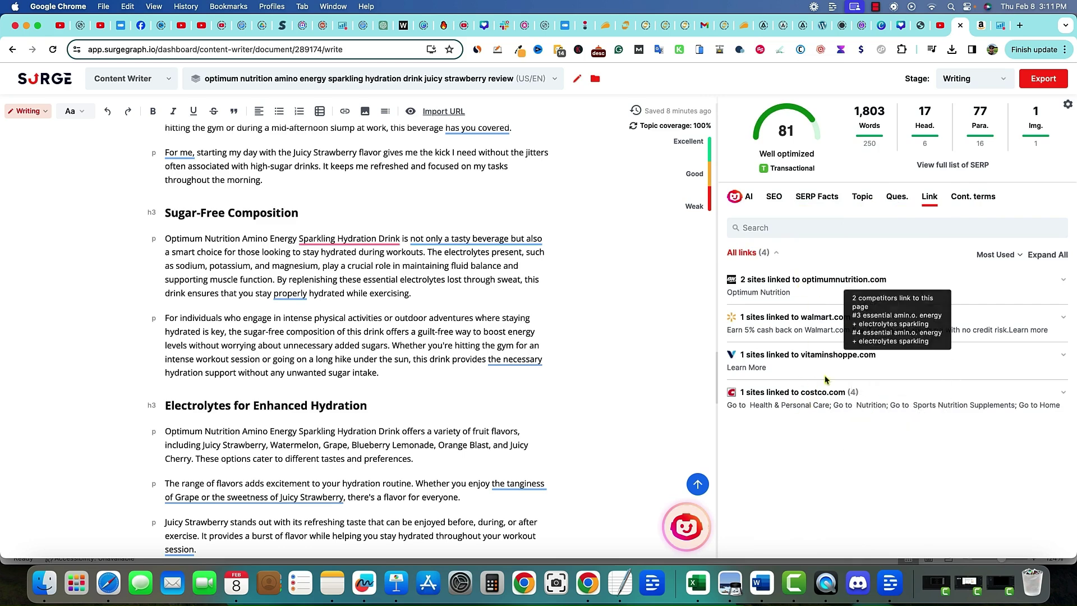
left_click(977, 203)
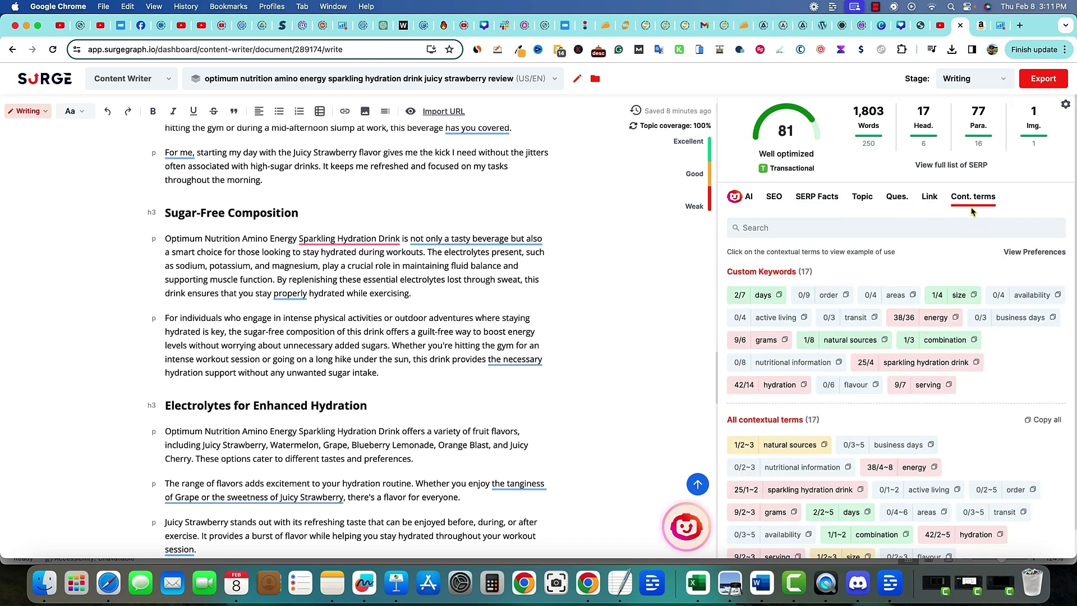
scroll(888, 436, "down", 1)
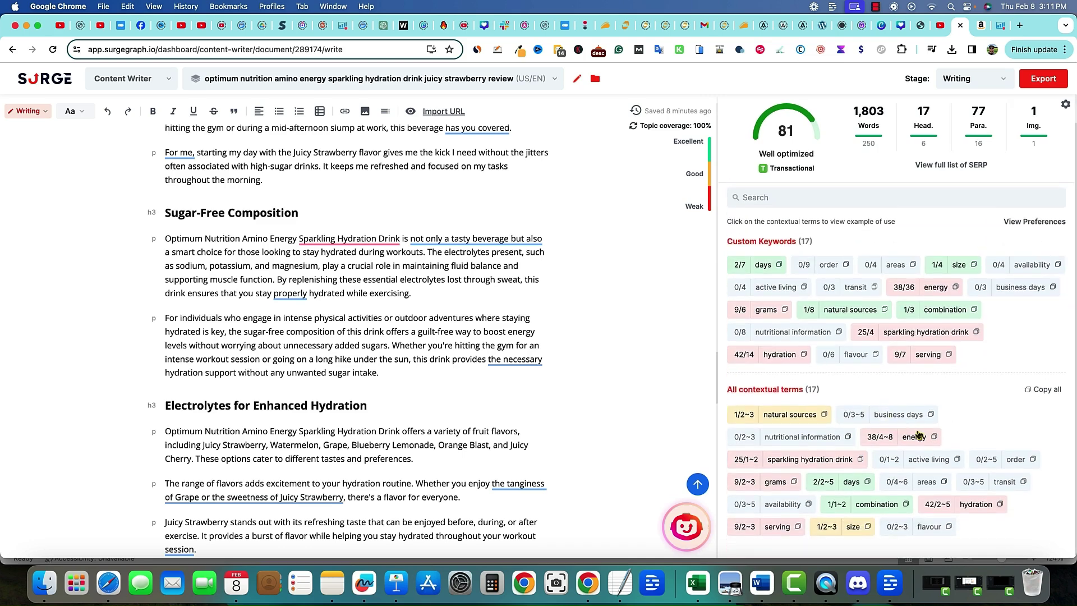
scroll(924, 455, "up", 1)
scroll(499, 346, "up", 5)
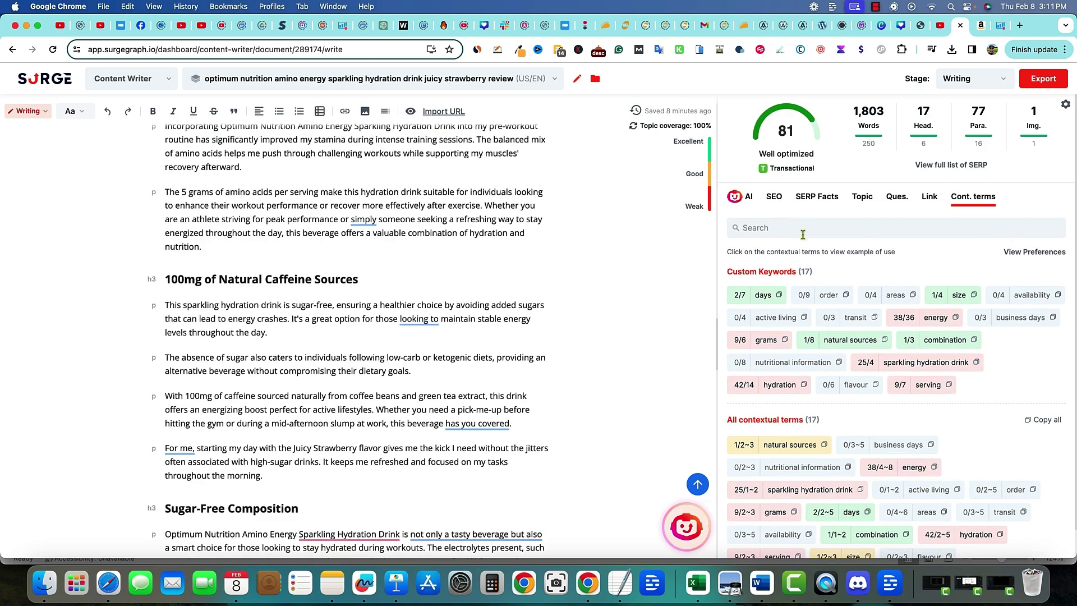
scroll(498, 346, "up", 15)
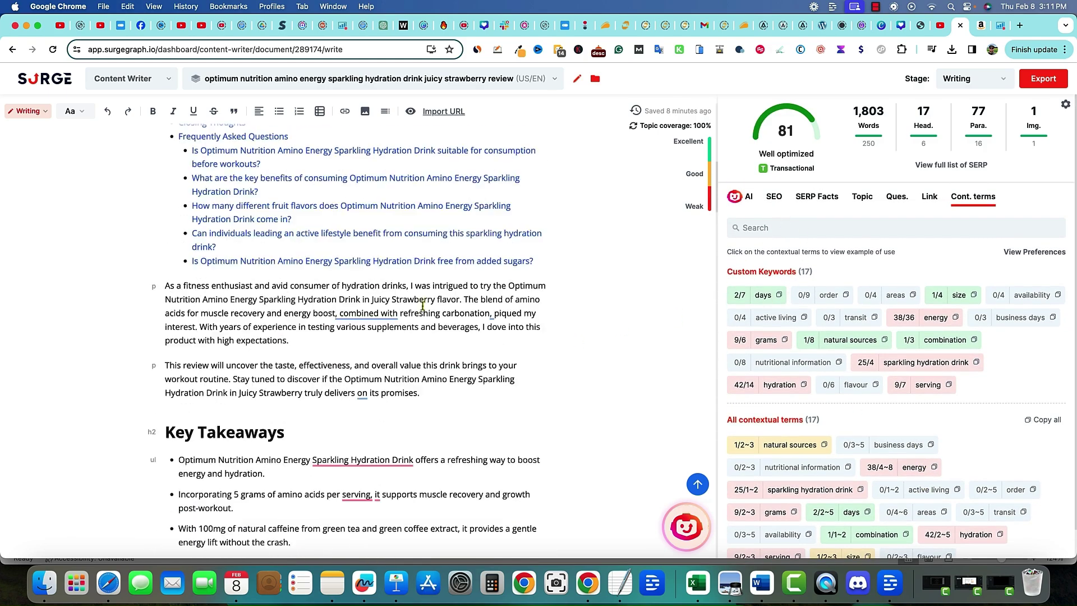
scroll(472, 379, "down", 5)
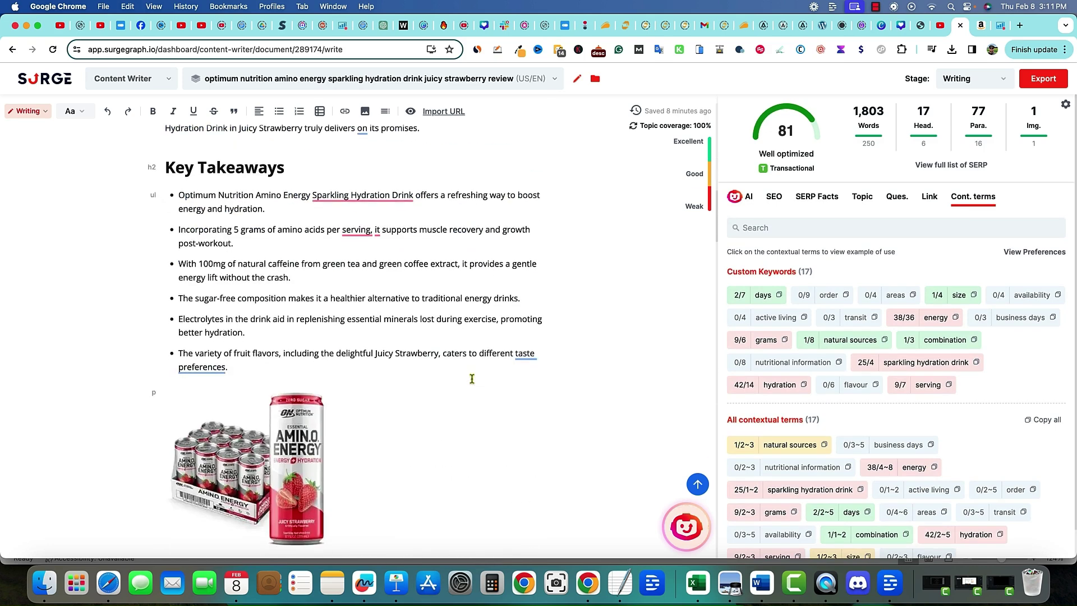
scroll(471, 365, "up", 2)
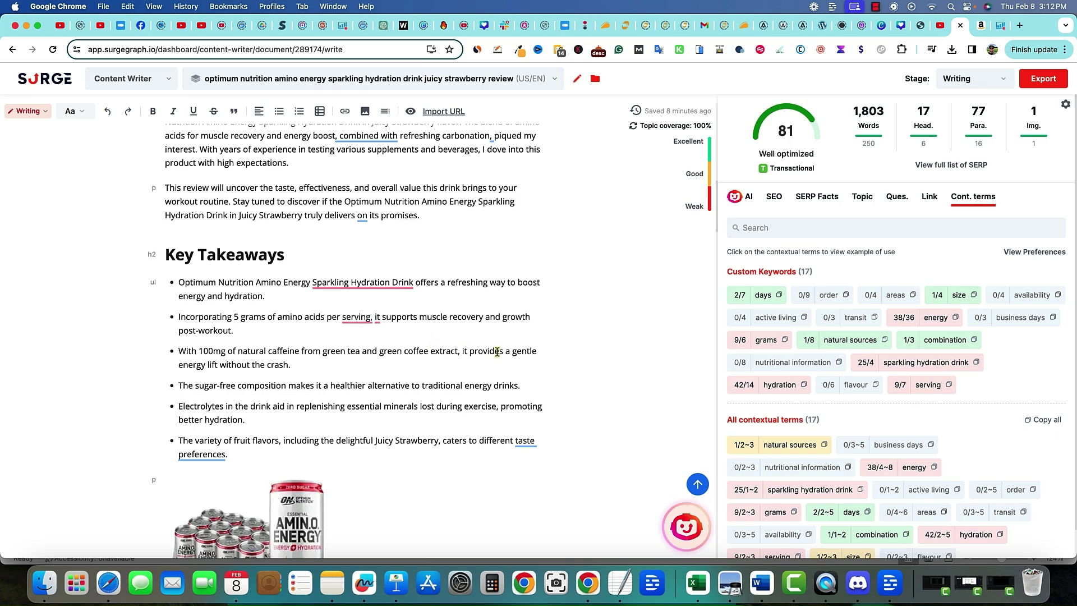
scroll(494, 352, "up", 1)
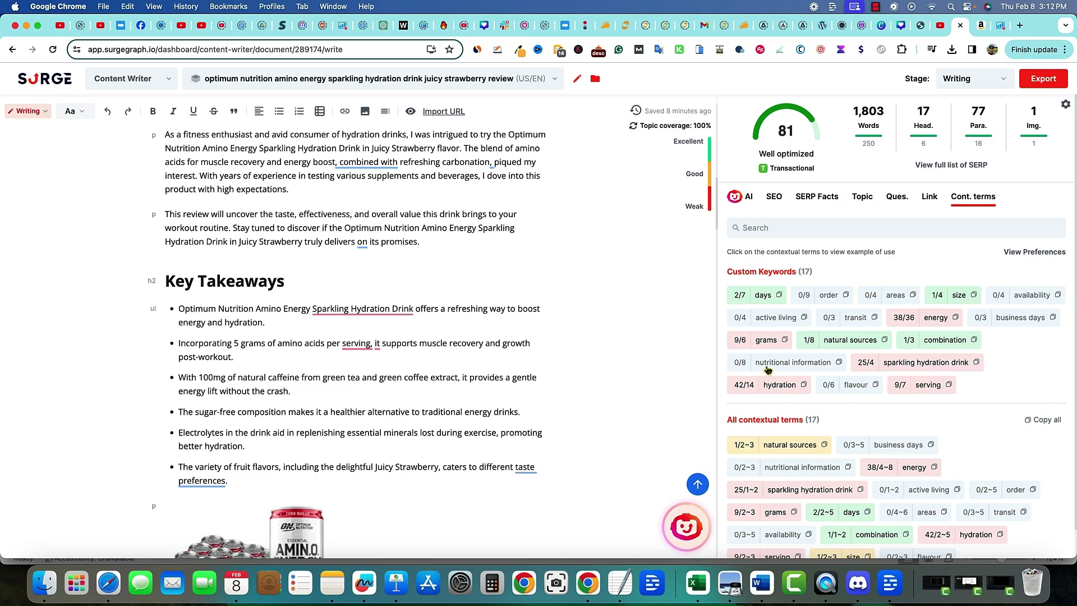
scroll(651, 353, "up", 8)
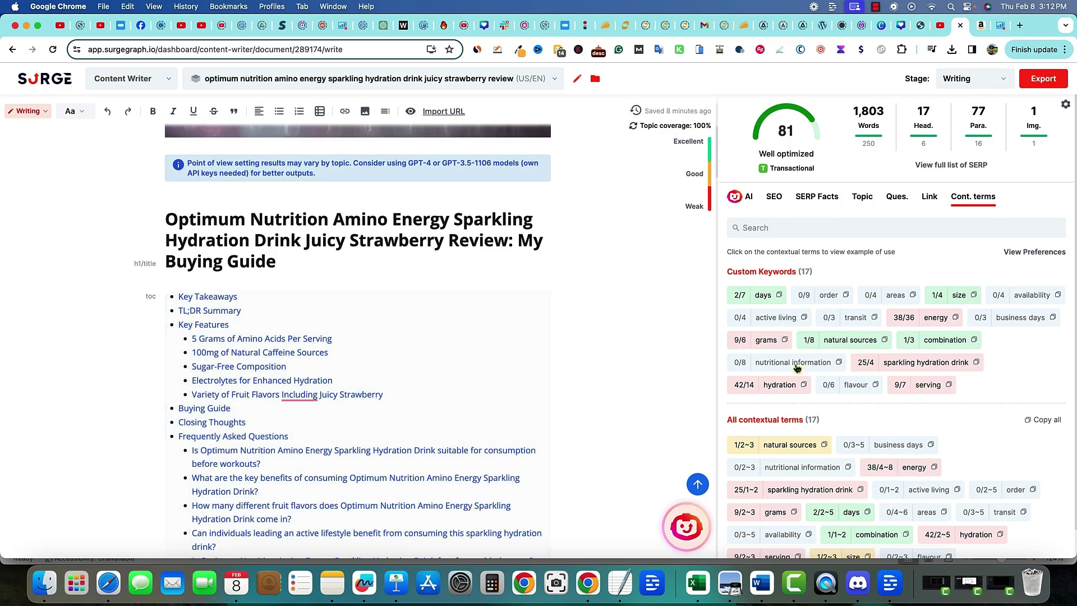
scroll(523, 393, "down", 2)
scroll(523, 393, "down", 8)
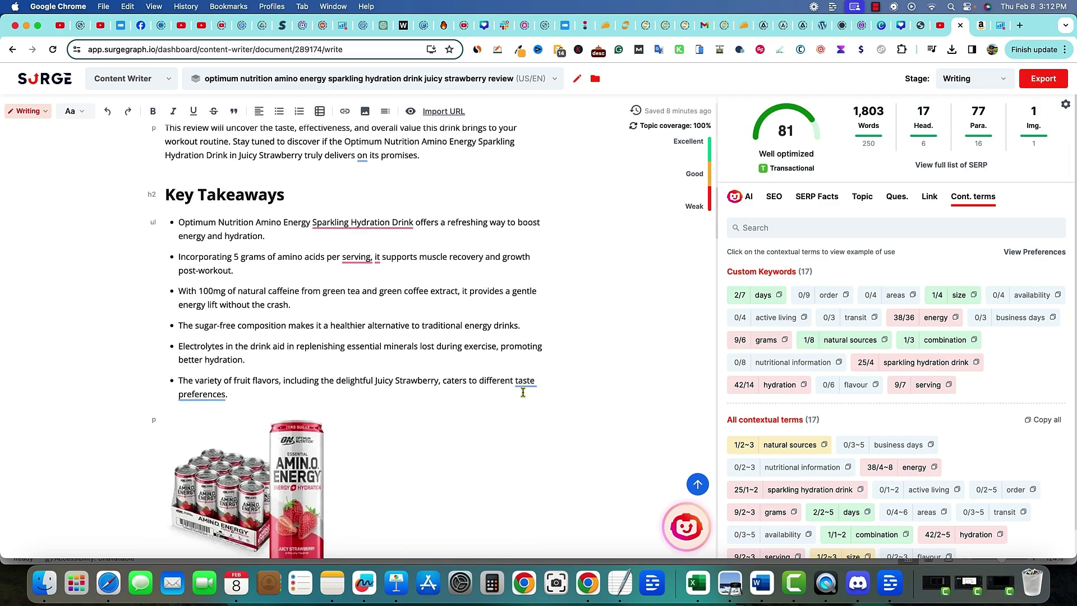
scroll(523, 393, "up", 7)
scroll(523, 393, "up", 7)
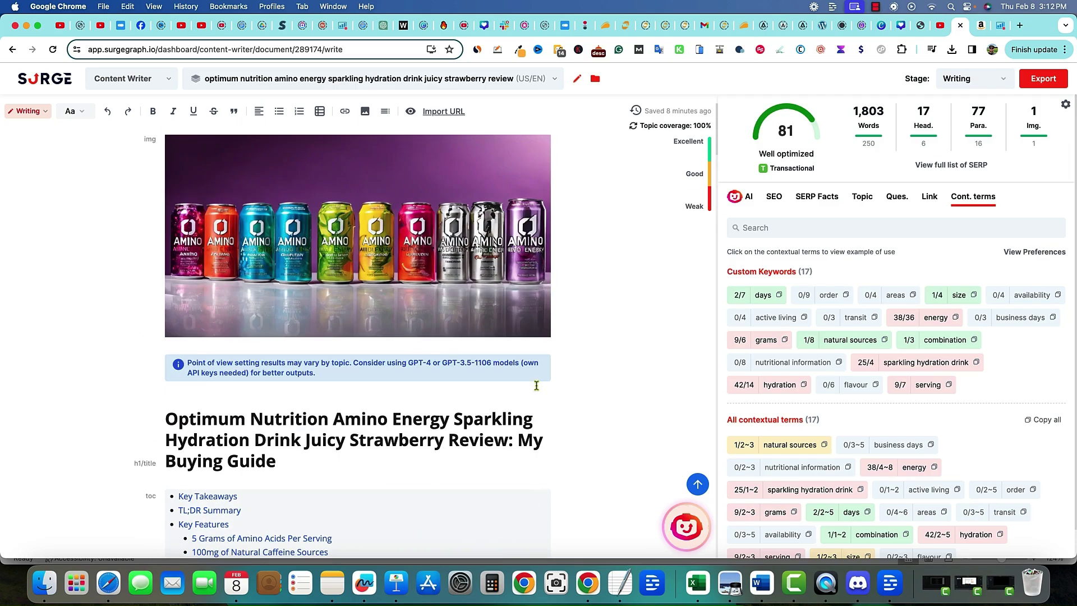
scroll(387, 454, "down", 1)
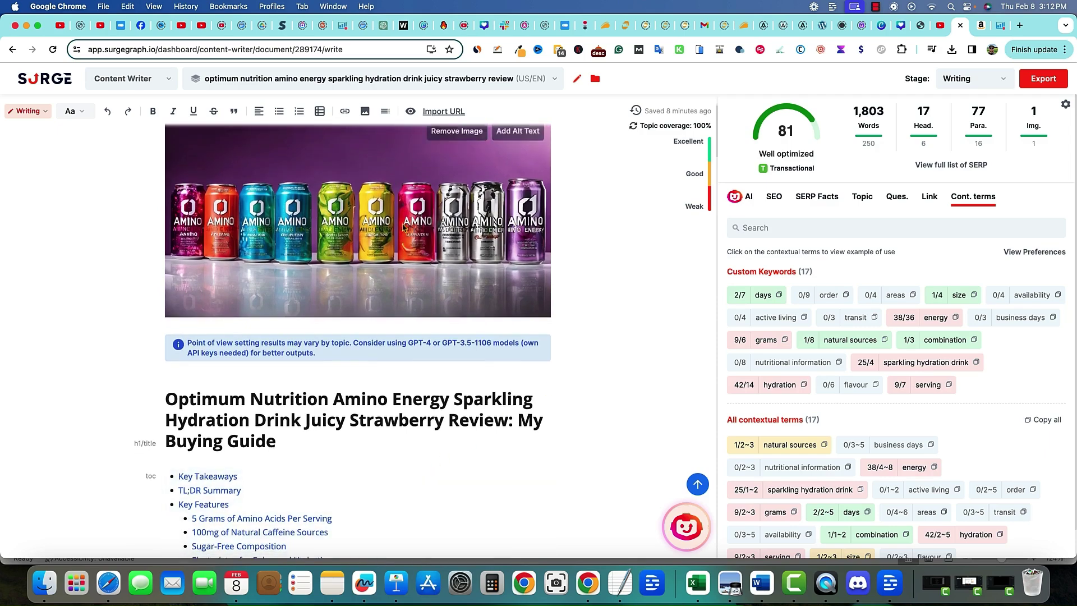
scroll(565, 371, "down", 12)
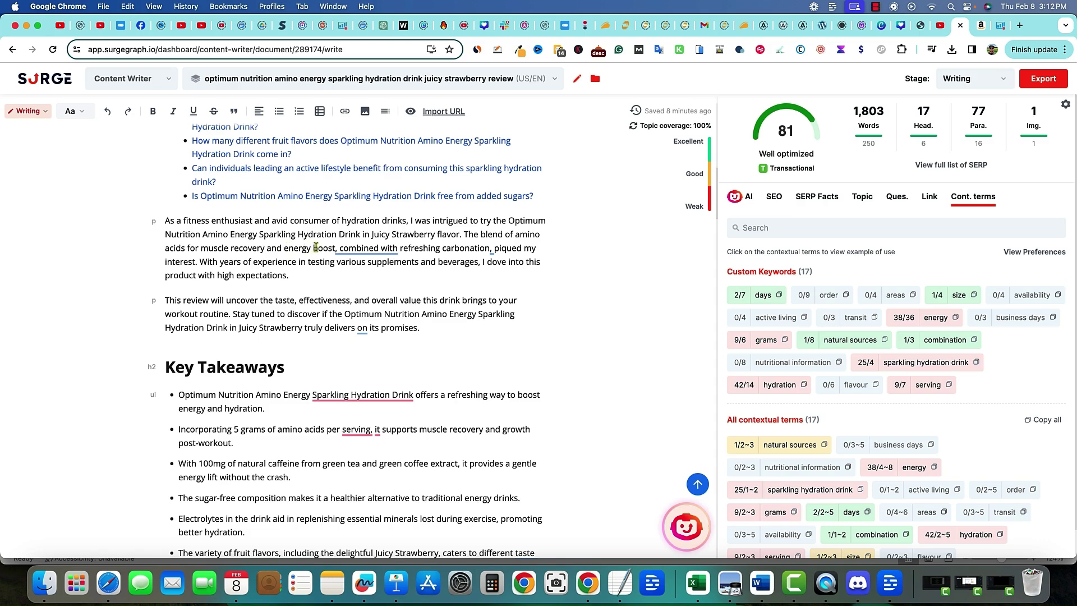
mouse_move(335, 250)
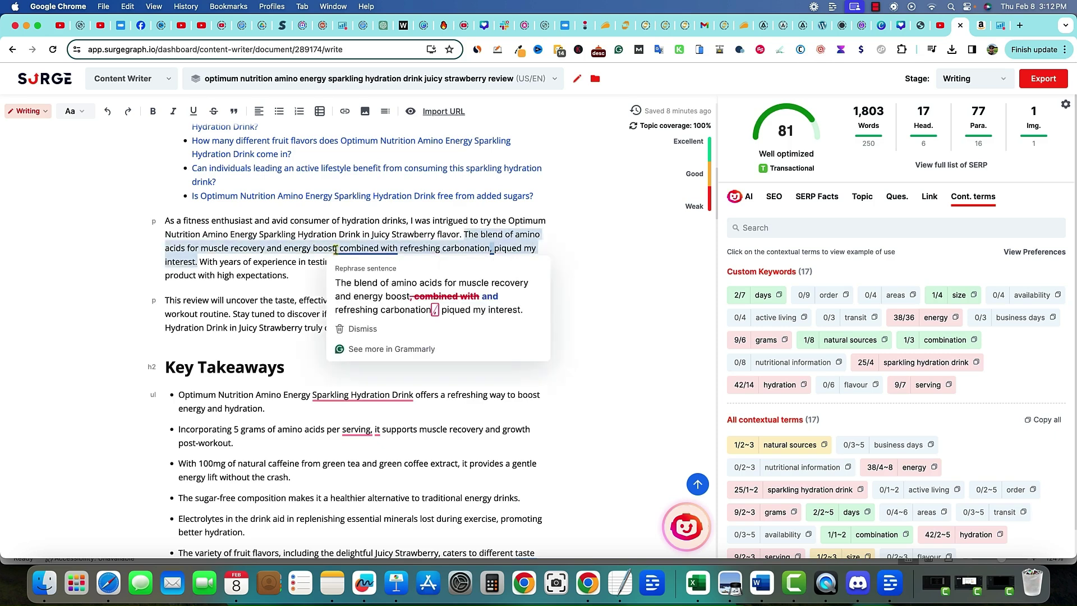